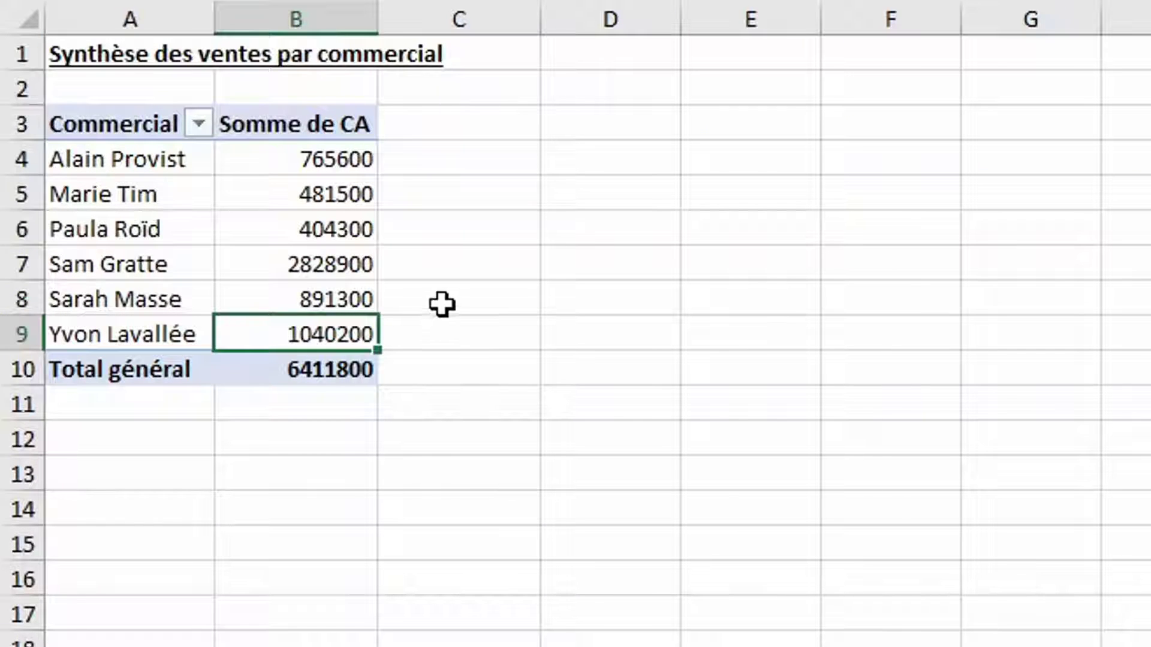
- Extract the source rows behind the first salesperson's Somme de CA value in the TCD pivot table into a separate sheet
{"action": "double_click", "coordinate": [335, 269]}
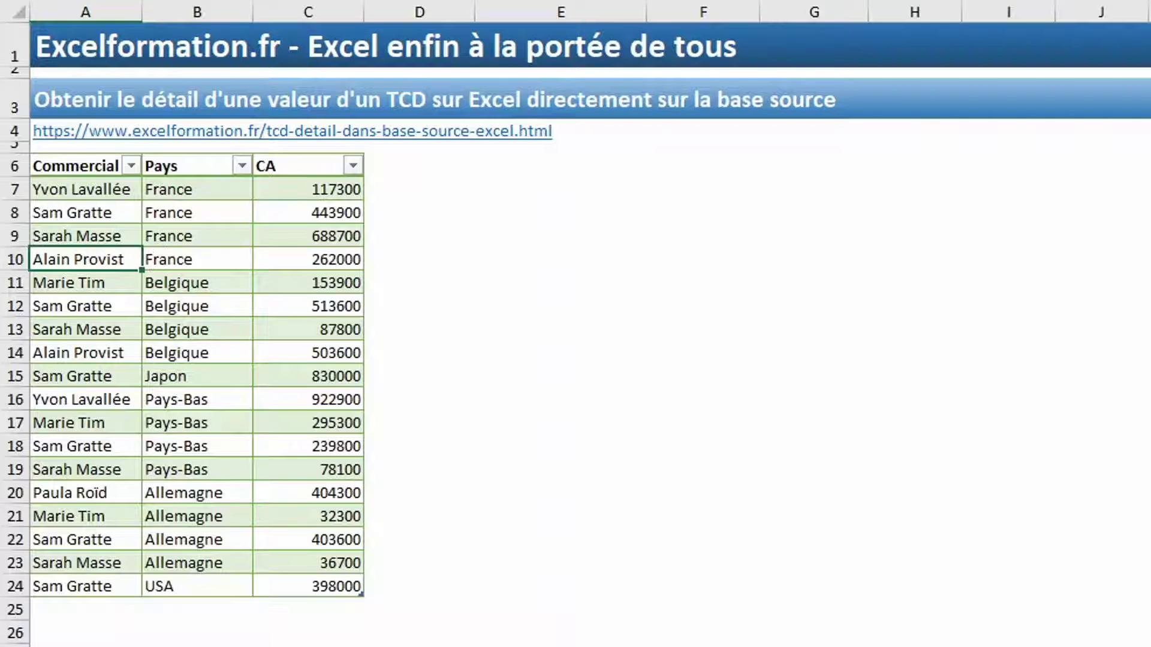
{"action": "key", "text": "ctrl+Page_Up"}
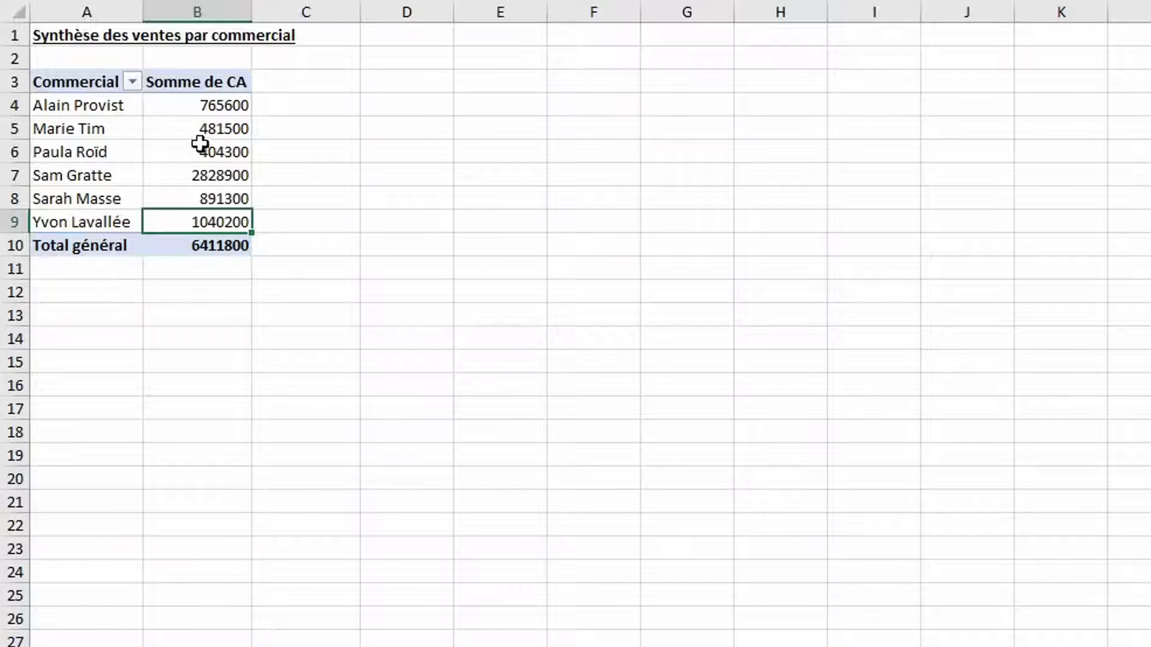
{"action": "mouse_move", "coordinate": [199, 145]}
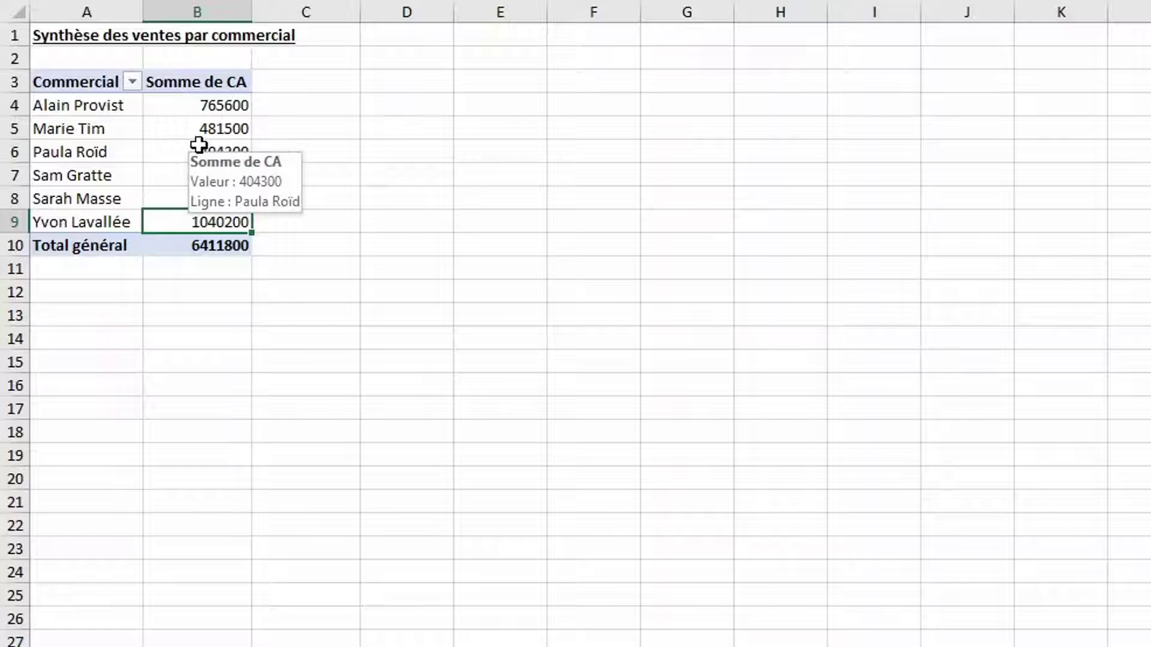
{"action": "double_click", "coordinate": [240, 110]}
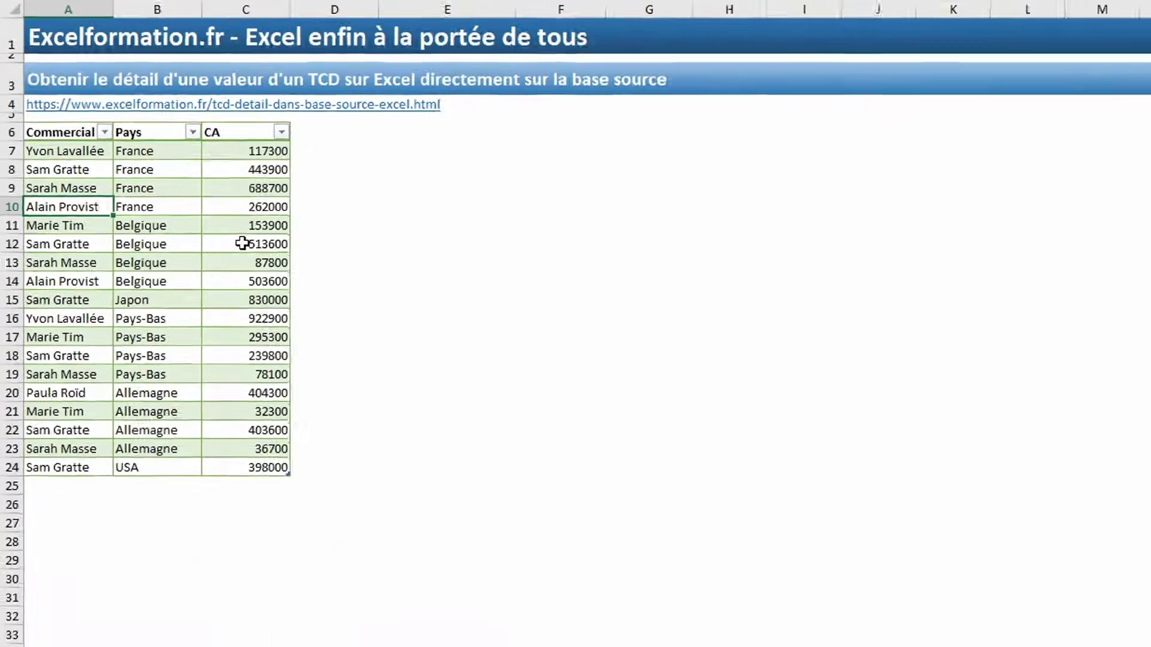
- Delete the Feuil2 sheet containing the extracted pivot table detail
{"action": "left_click", "coordinate": [210, 638]}
{"action": "right_click", "coordinate": [211, 639]}
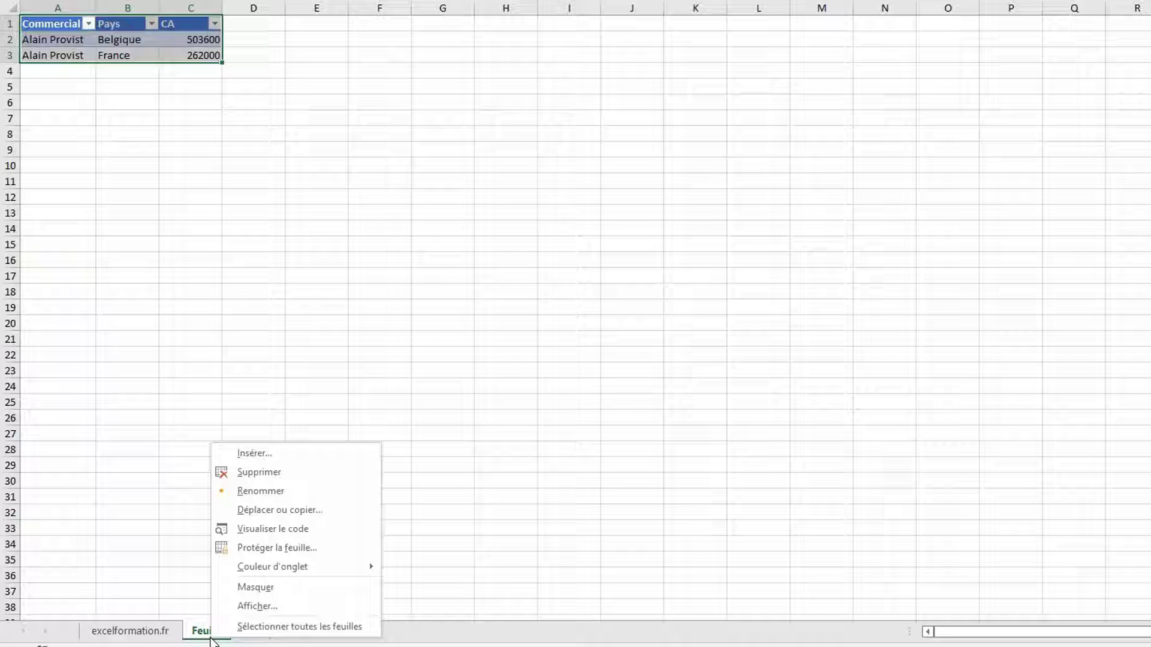
{"action": "left_click", "coordinate": [232, 478]}
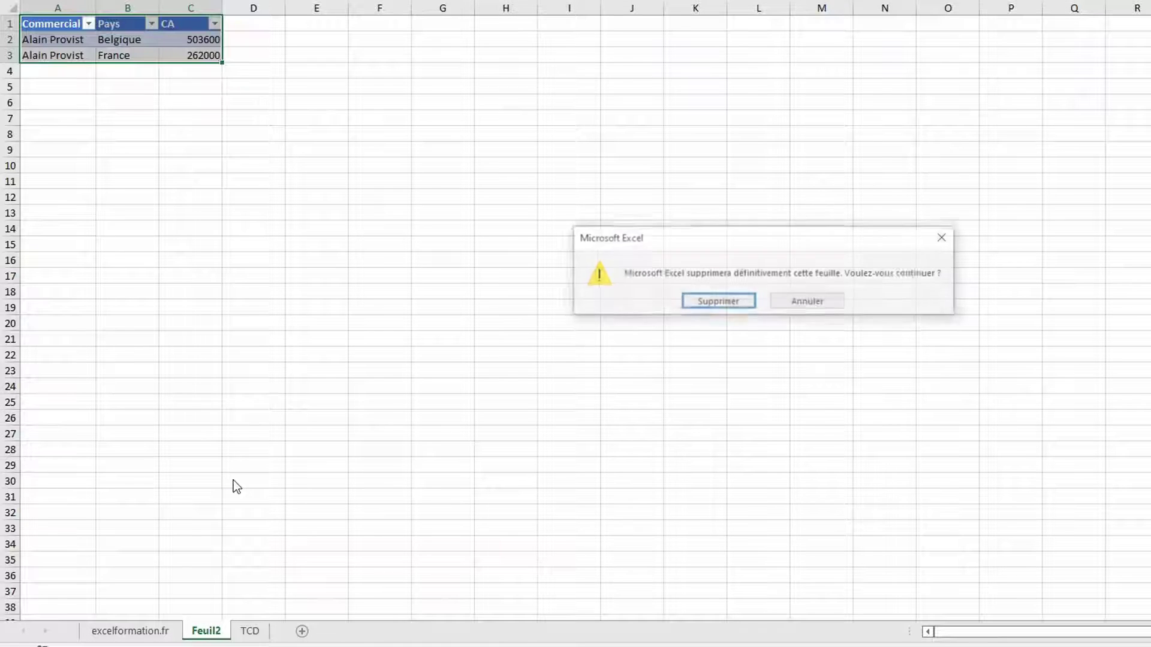
{"action": "left_click", "coordinate": [729, 303]}
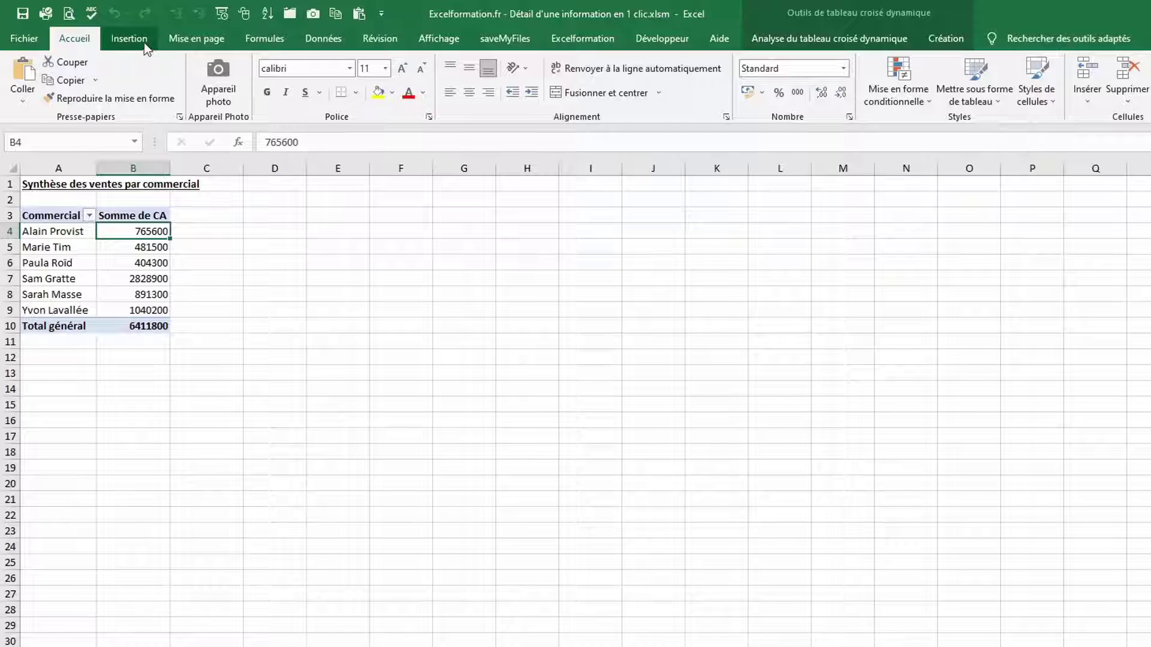
- Insert a text box beside the pivot table, spanning about columns D to F, with the text "Voir détail"
{"action": "left_click", "coordinate": [144, 42]}
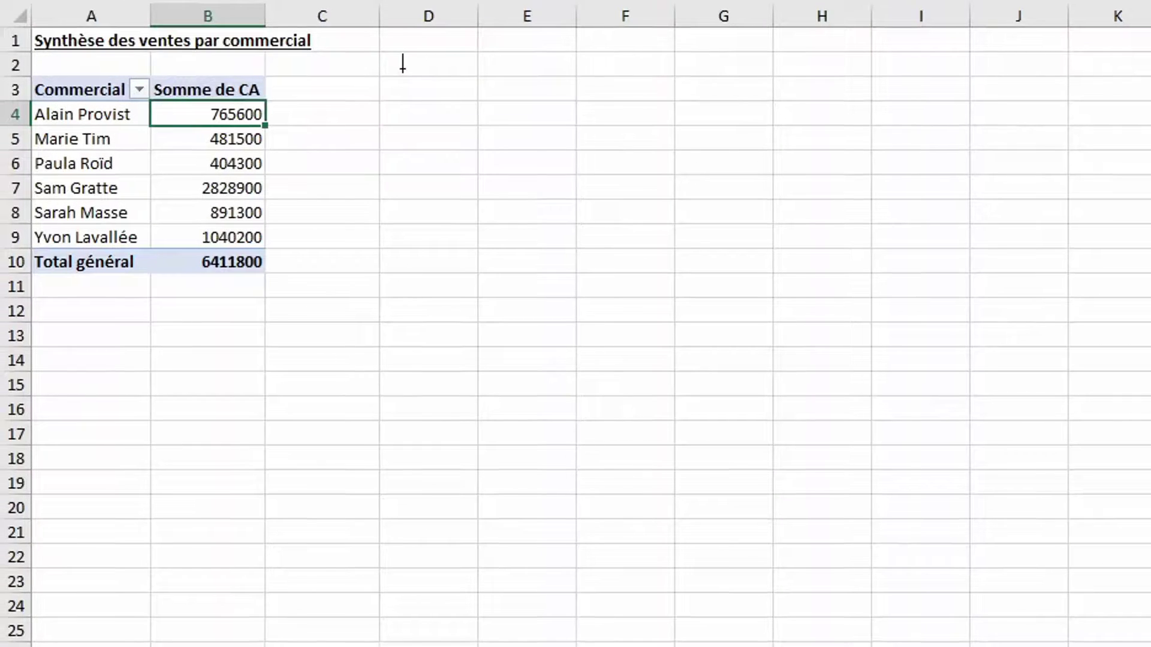
{"action": "left_click_drag", "start_coordinate": [401, 69], "coordinate": [691, 124]}
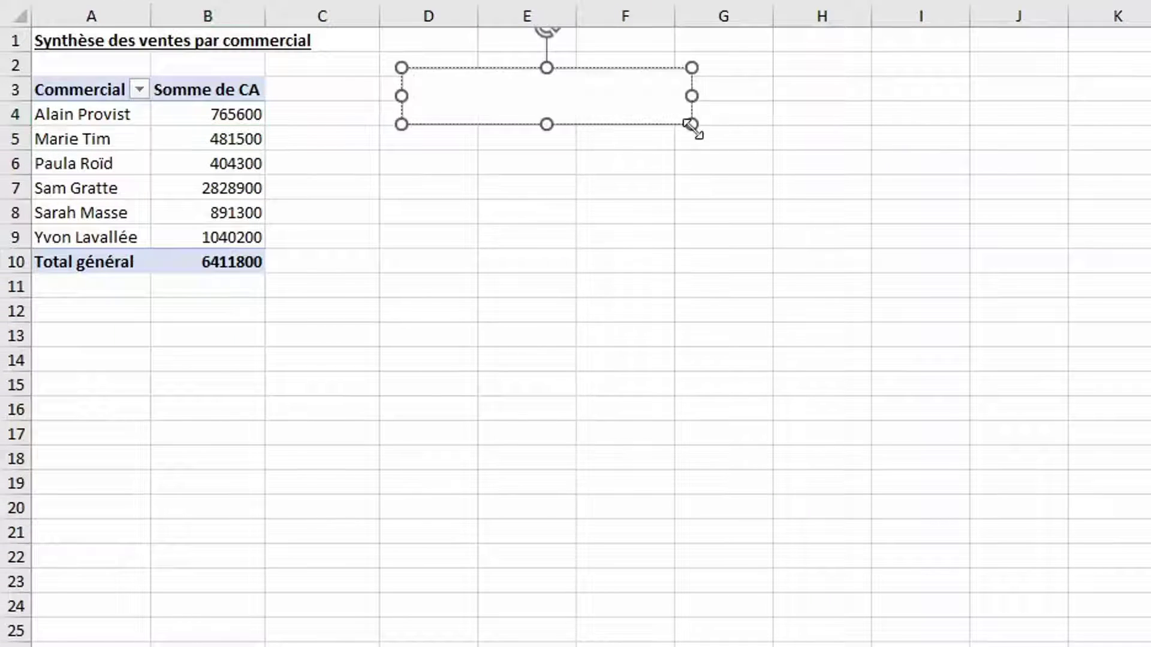
{"action": "type", "text": "Voir détail"}
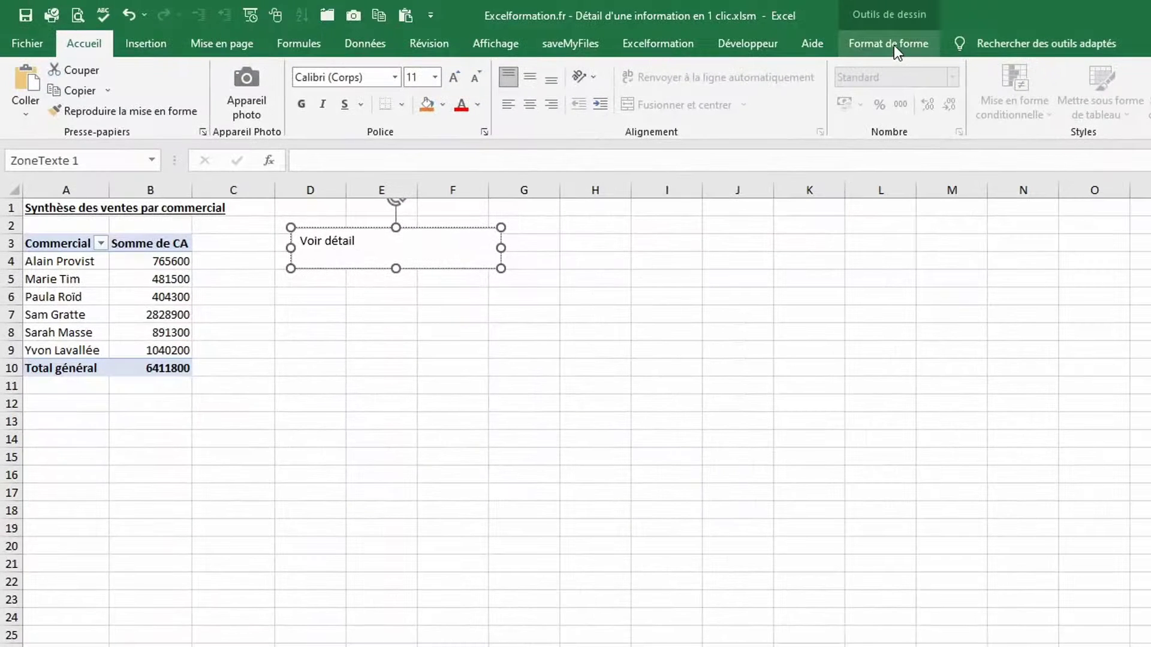
- Apply the green outline shape style to the "Voir détail" text box and centre its text vertically and horizontally
{"action": "left_click", "coordinate": [894, 45]}
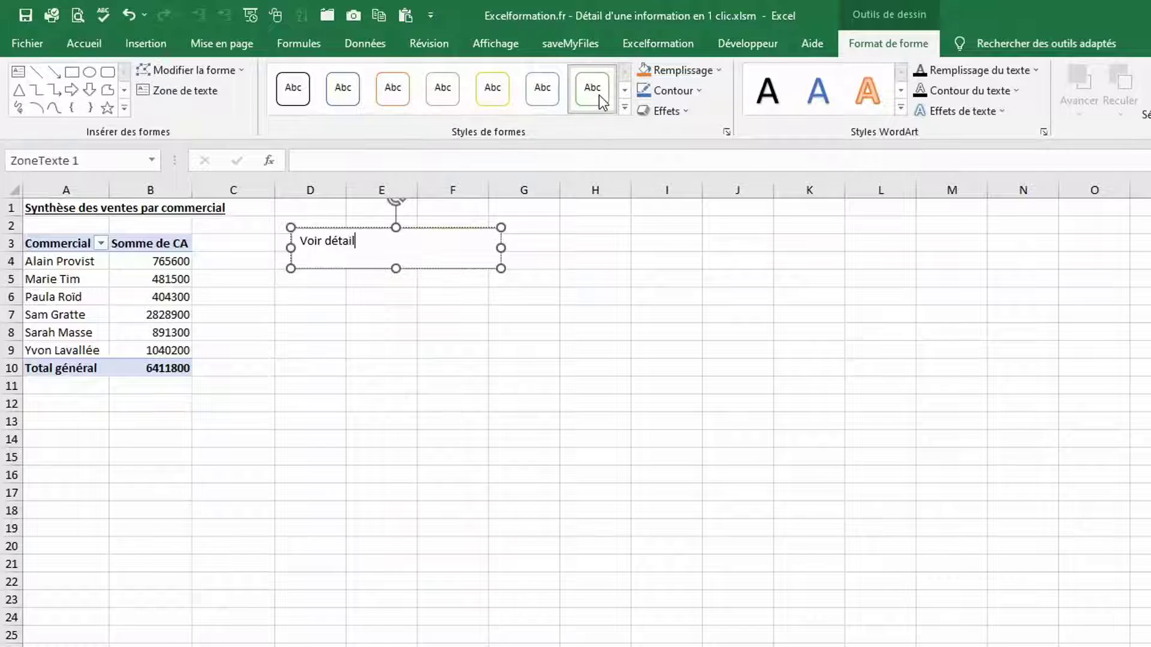
{"action": "left_click", "coordinate": [85, 45]}
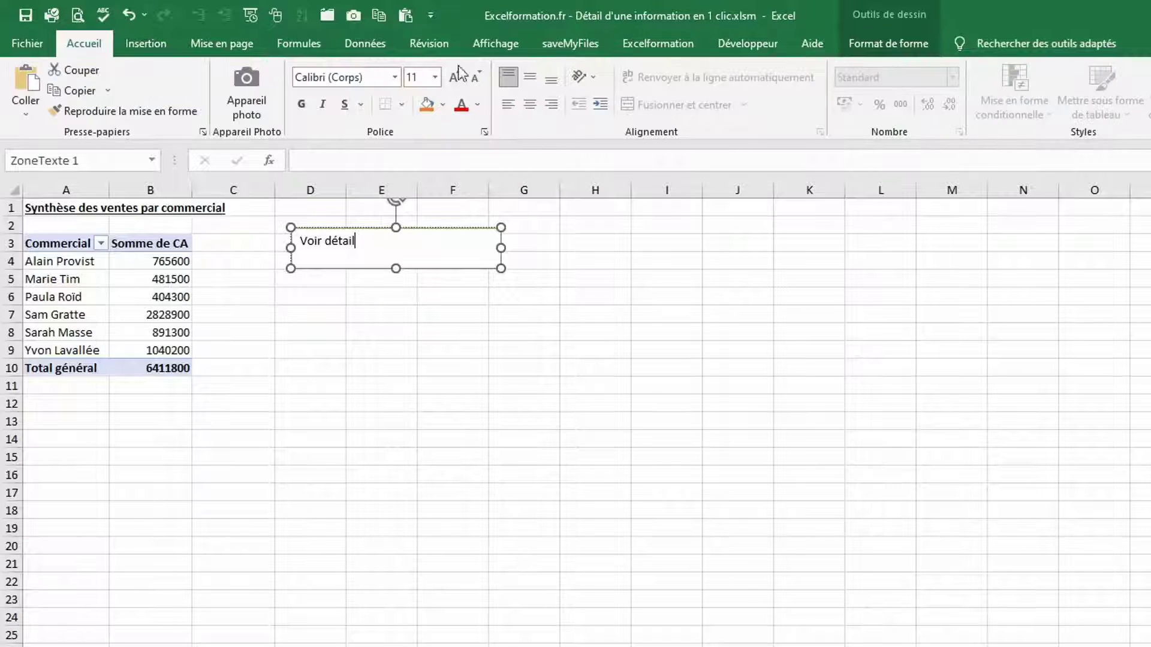
{"action": "left_click", "coordinate": [530, 77]}
{"action": "left_click", "coordinate": [537, 105]}
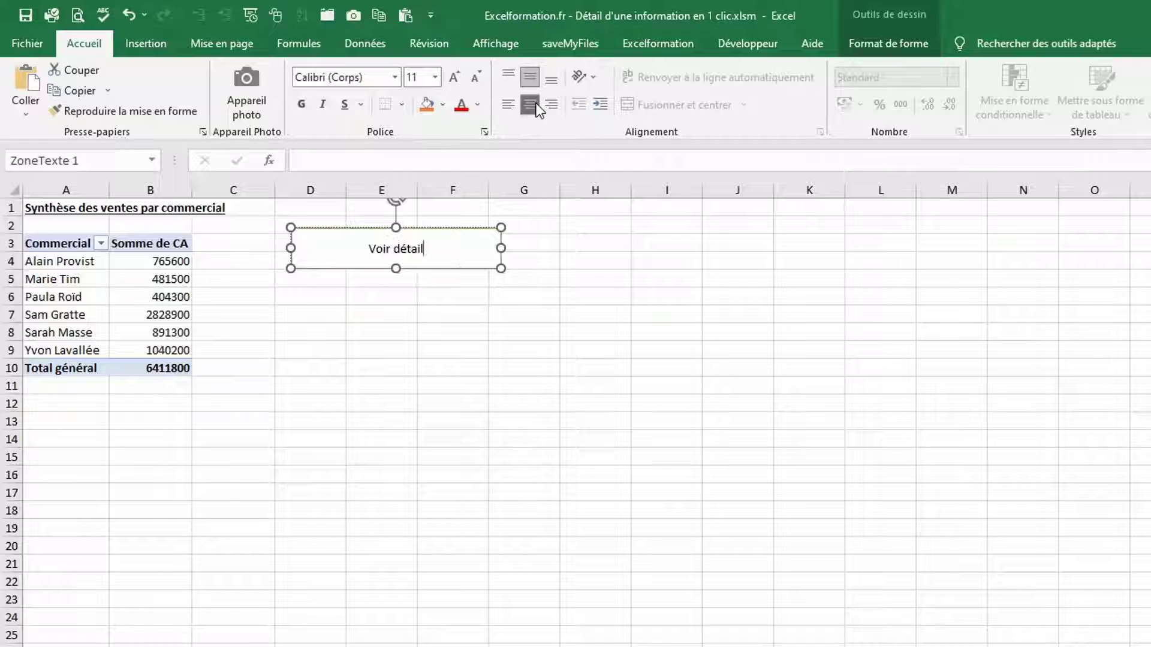
{"action": "left_click", "coordinate": [469, 384]}
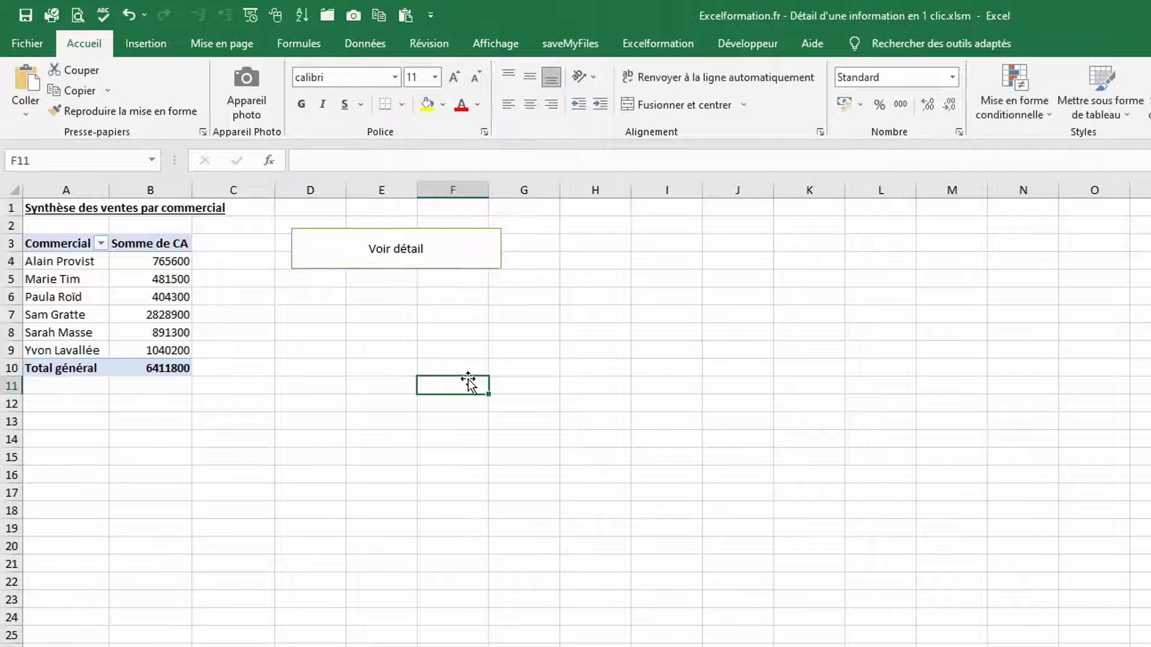
- Assign a new macro named afficherDetail to the "Voir détail" text box and start recording it in Ce classeur
{"action": "right_click", "coordinate": [444, 254]}
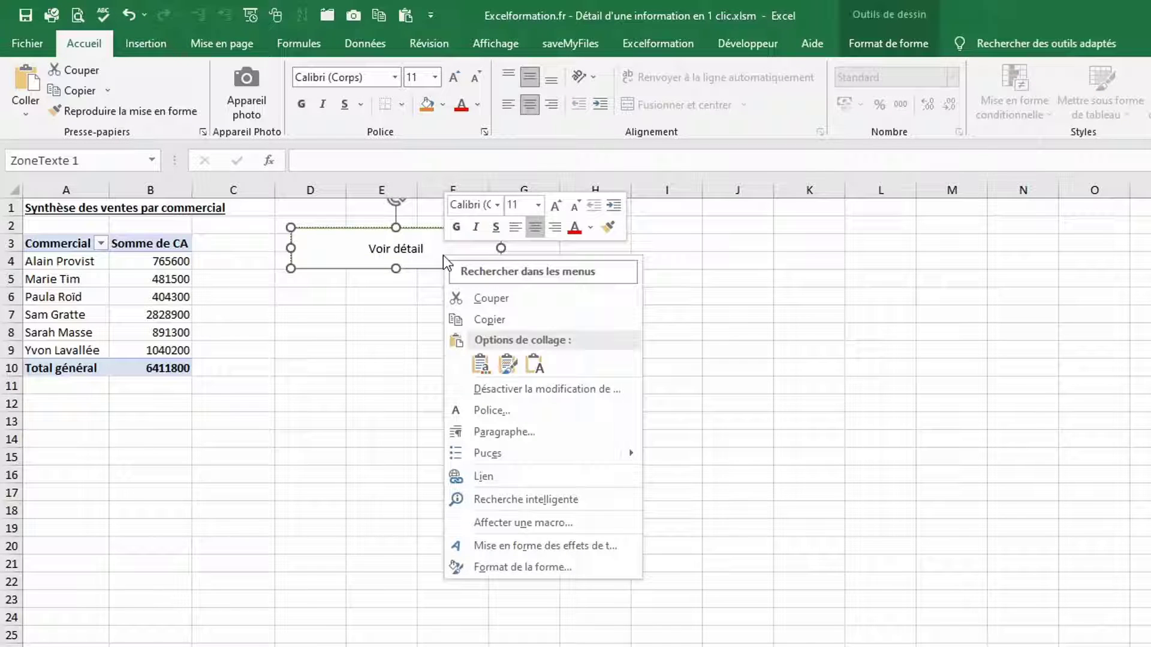
{"action": "left_click", "coordinate": [509, 519]}
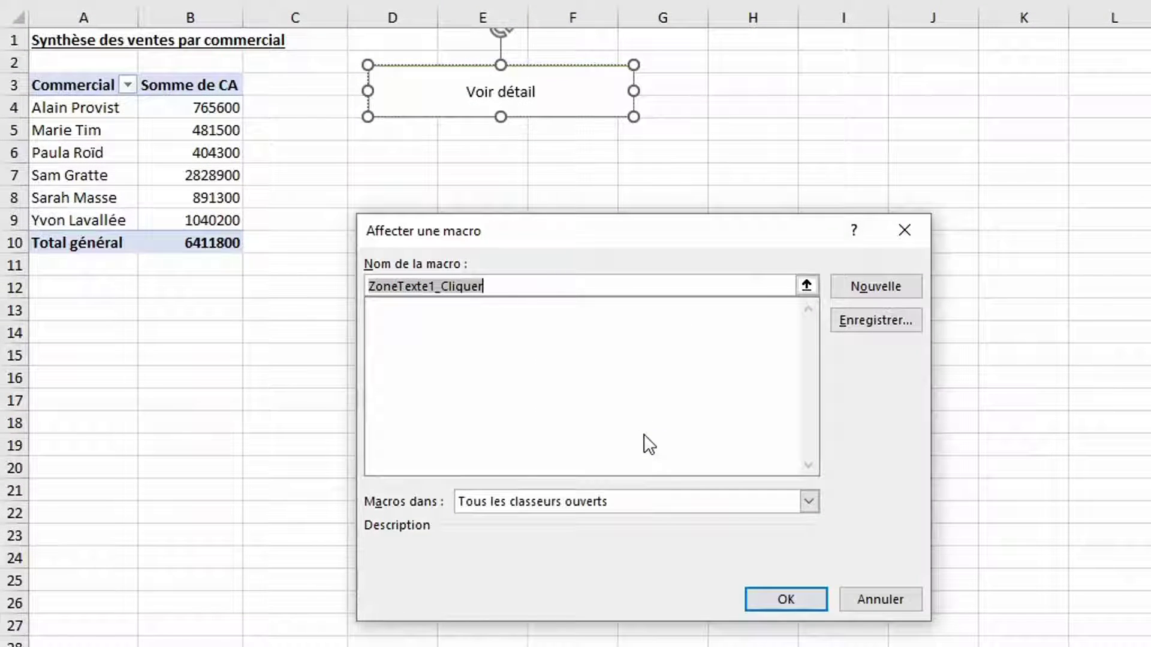
{"action": "type", "text": "a"}
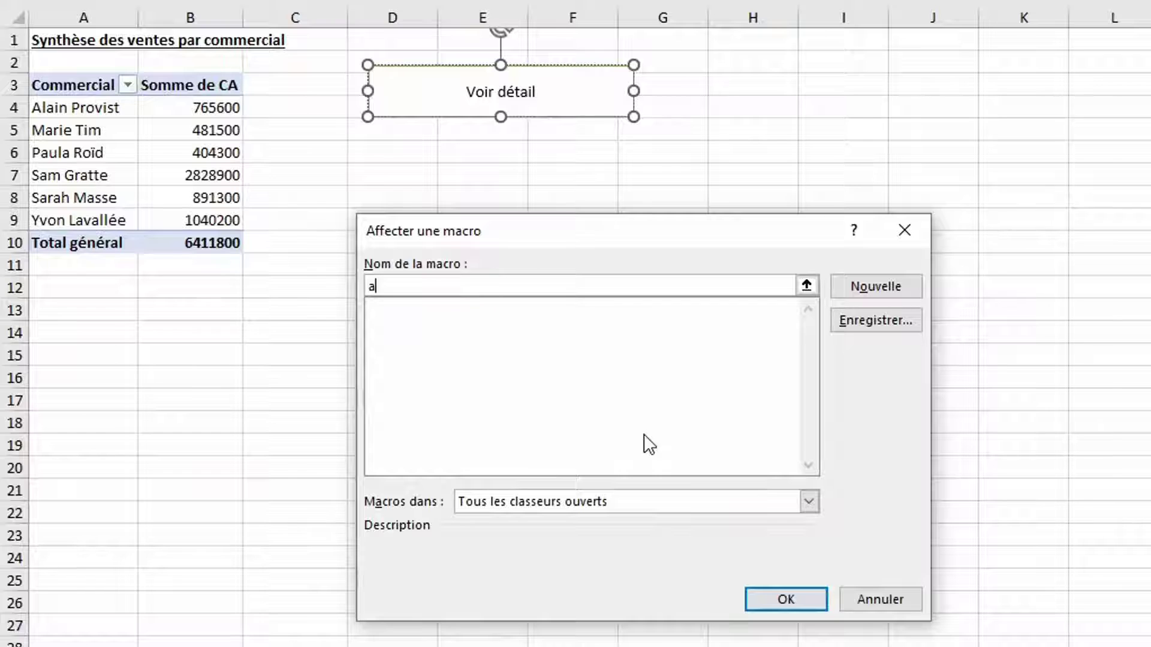
{"action": "type", "text": "fficherDetail"}
{"action": "left_click", "coordinate": [848, 321]}
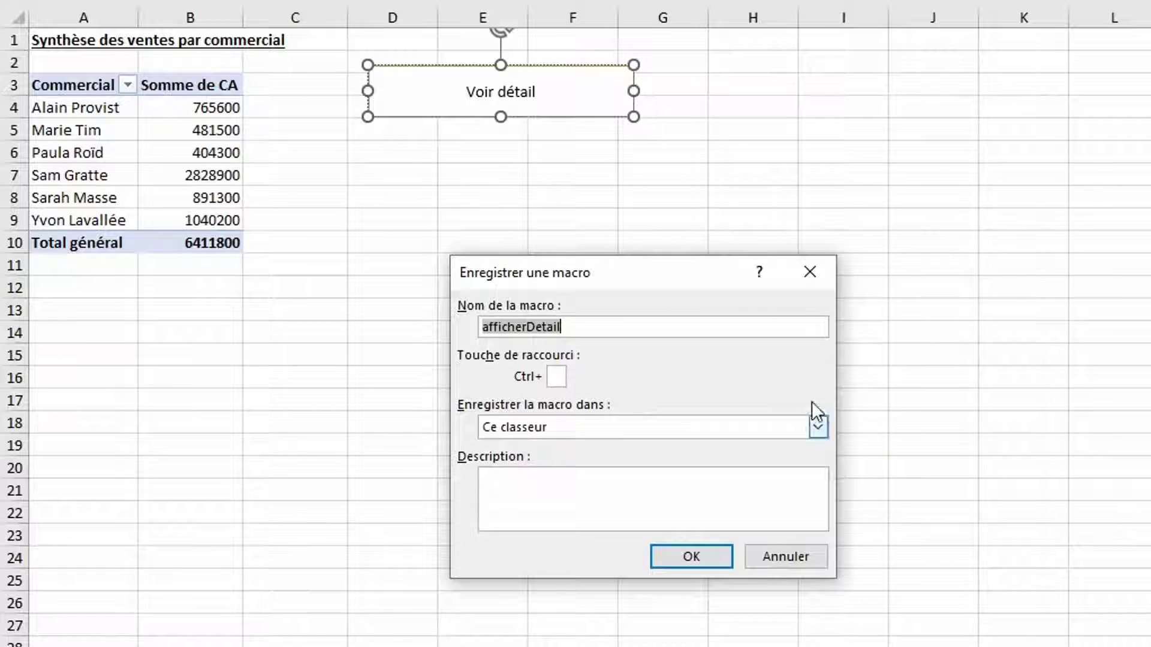
{"action": "left_click", "coordinate": [691, 556]}
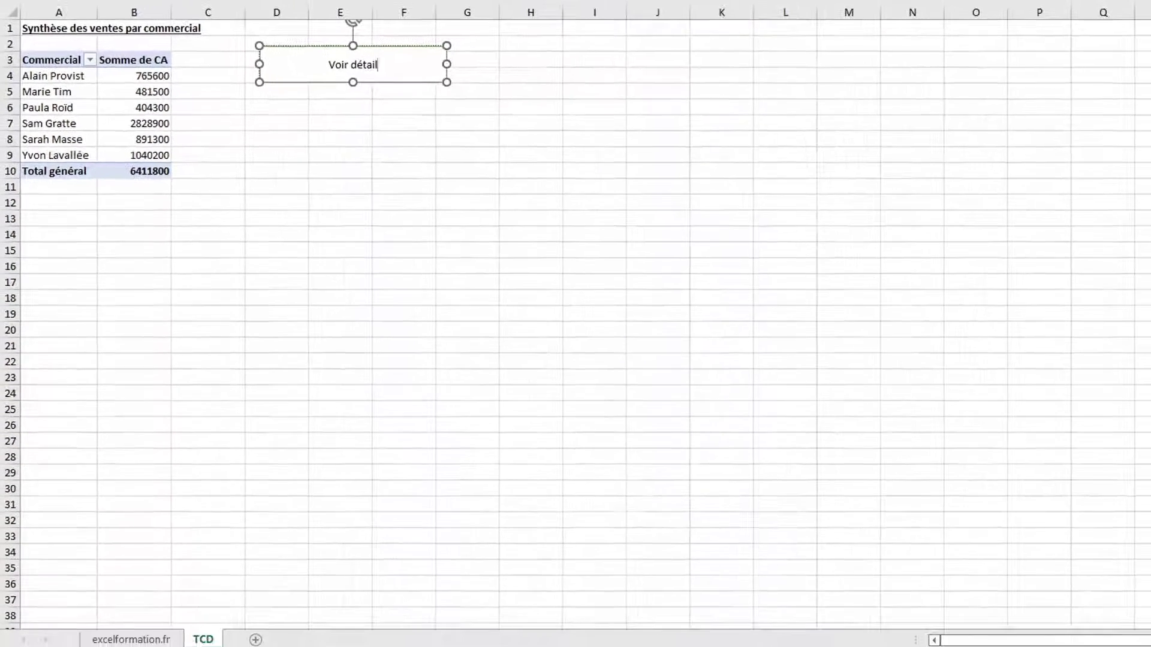
- Record filtering the Commercial column on the excelformation.fr sheet to the first listed salesperson only, and stop the macro recording
{"action": "left_click", "coordinate": [149, 640]}
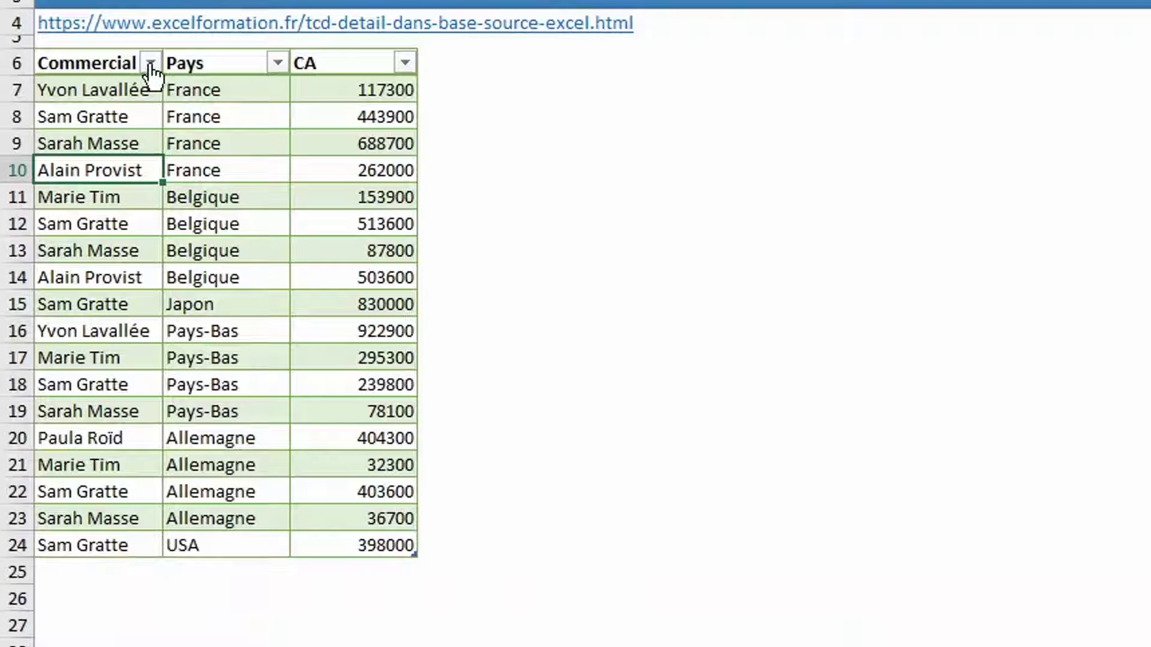
{"action": "left_click", "coordinate": [150, 63]}
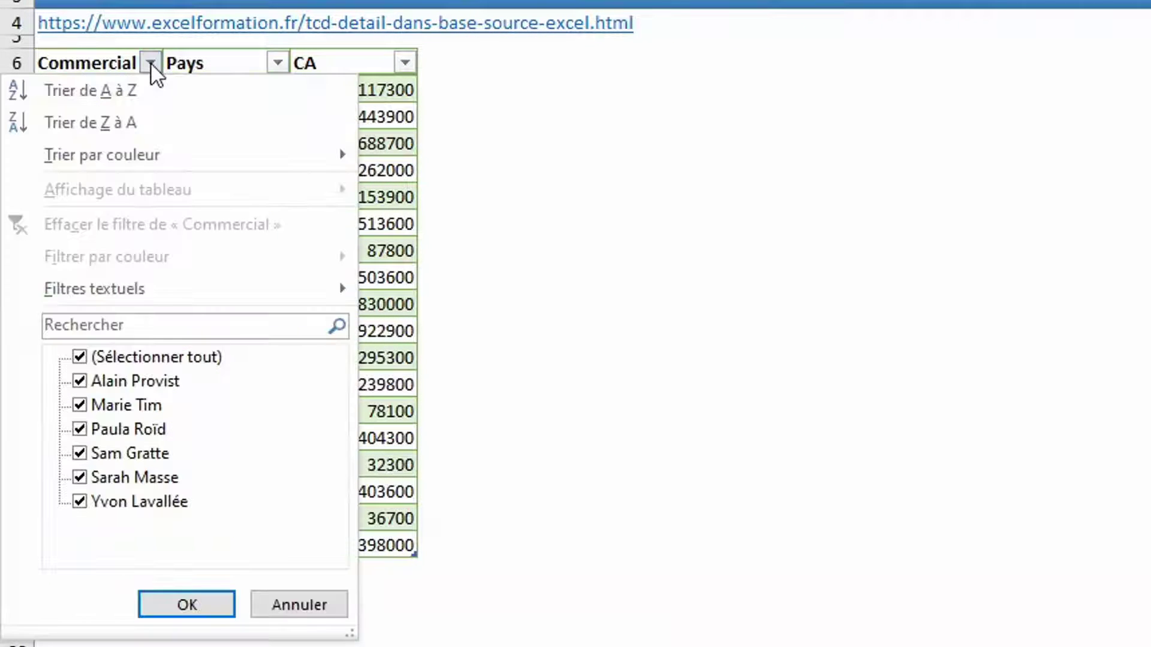
{"action": "left_click", "coordinate": [117, 362]}
{"action": "left_click", "coordinate": [111, 380]}
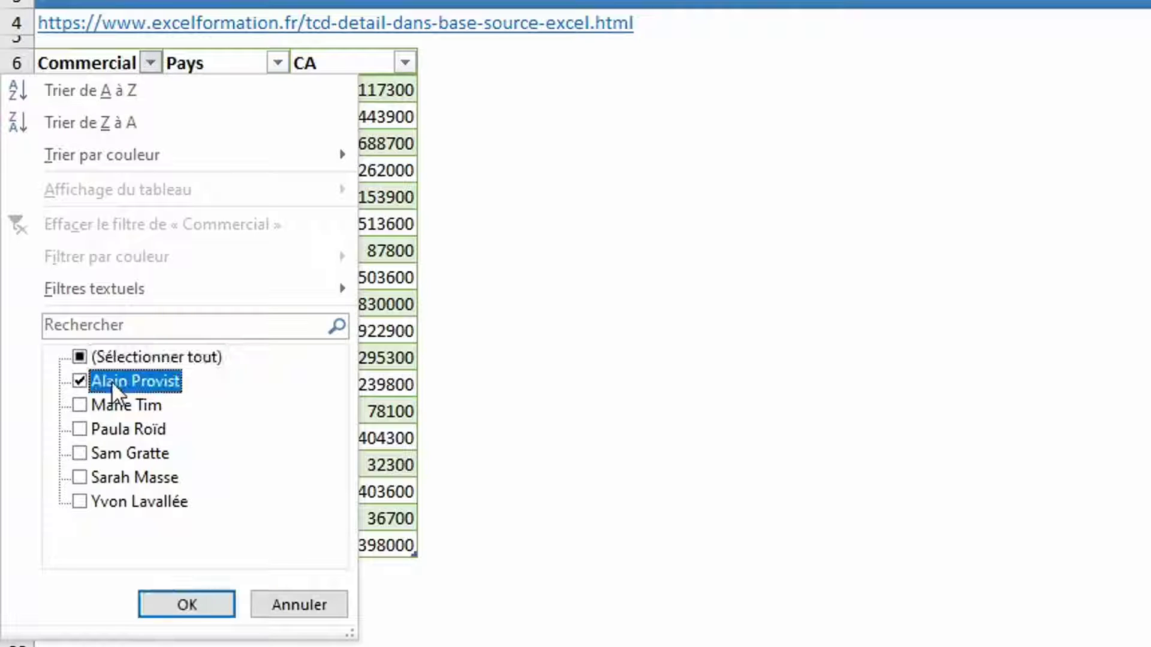
{"action": "left_click", "coordinate": [188, 606]}
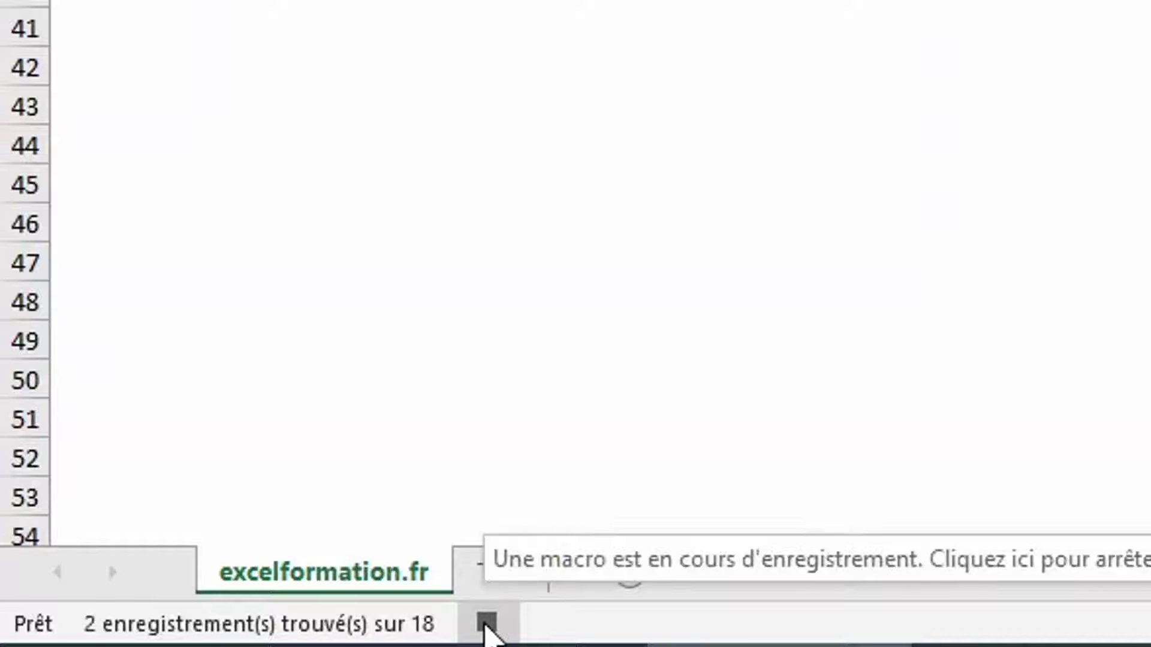
{"action": "left_click", "coordinate": [487, 623]}
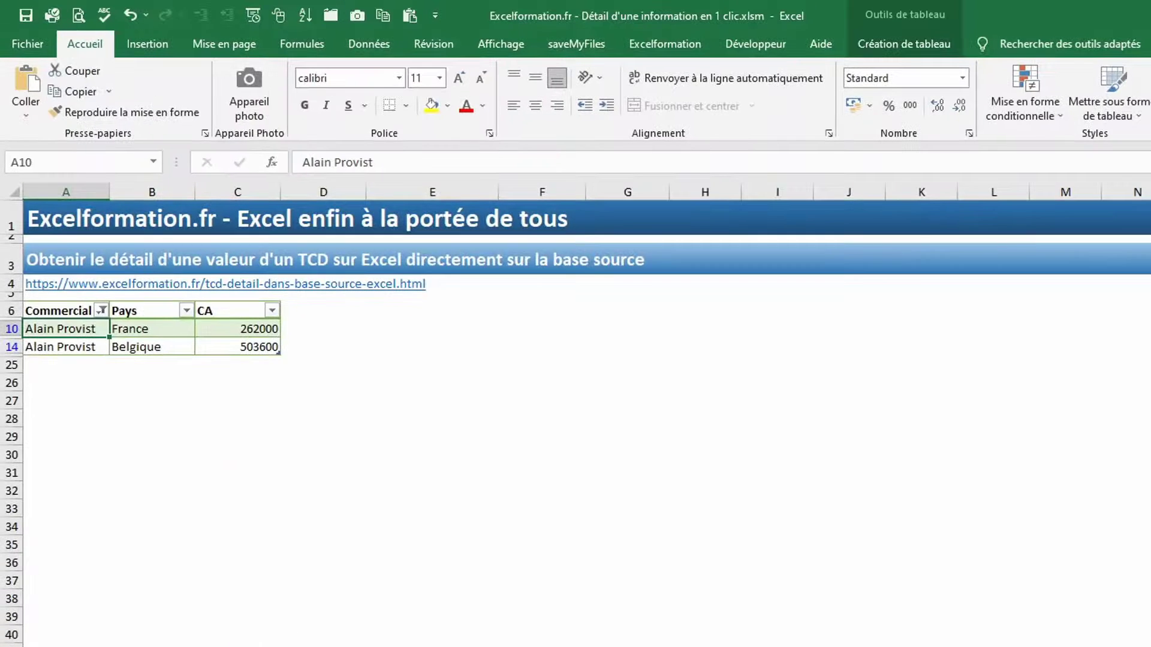
- Reselect all values in the Commercial filter and test the recorded macro with the "Voir détail" text box on the TCD sheet
{"action": "left_click", "coordinate": [101, 310]}
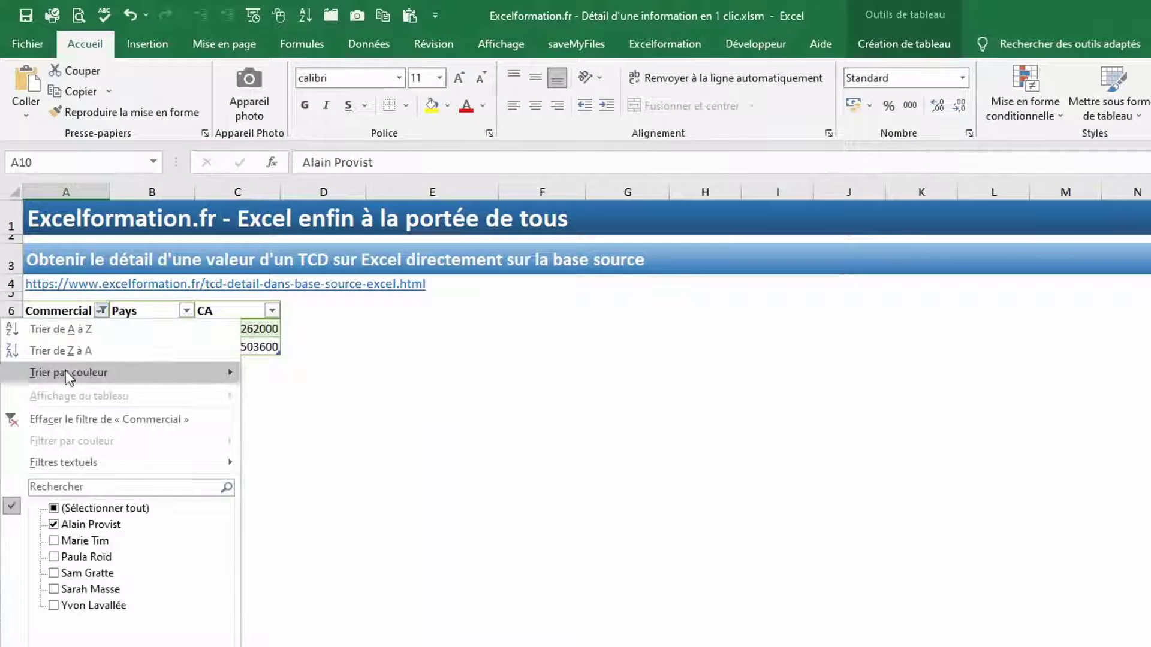
{"action": "left_click", "coordinate": [60, 507]}
{"action": "key", "text": "Return"}
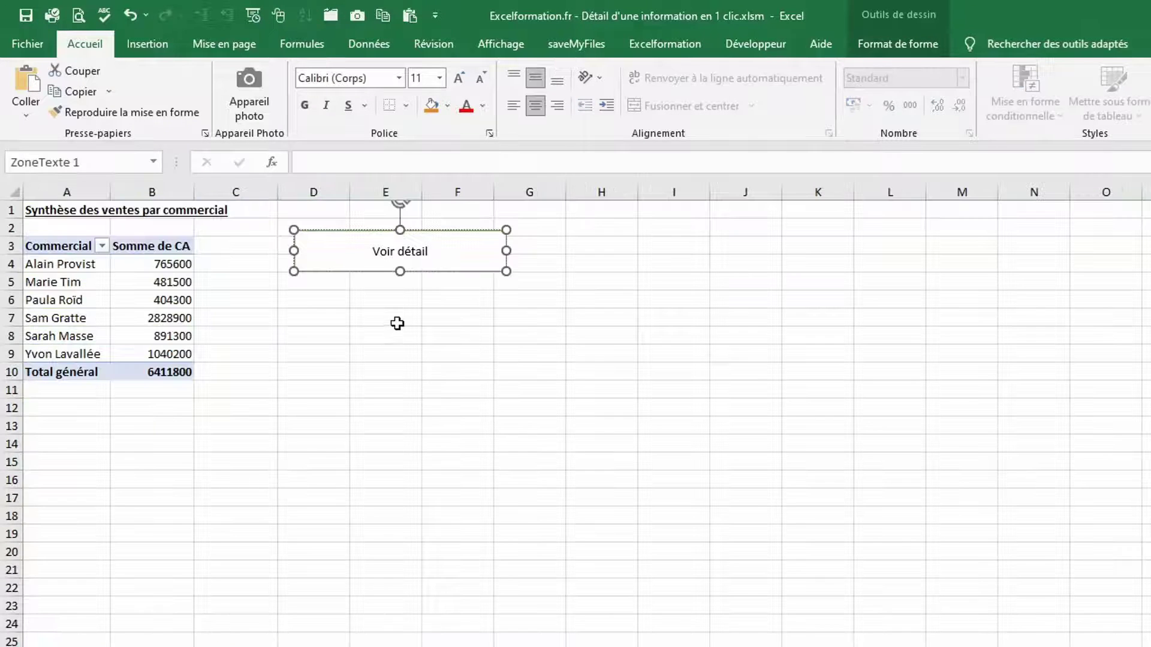
{"action": "left_click", "coordinate": [397, 324]}
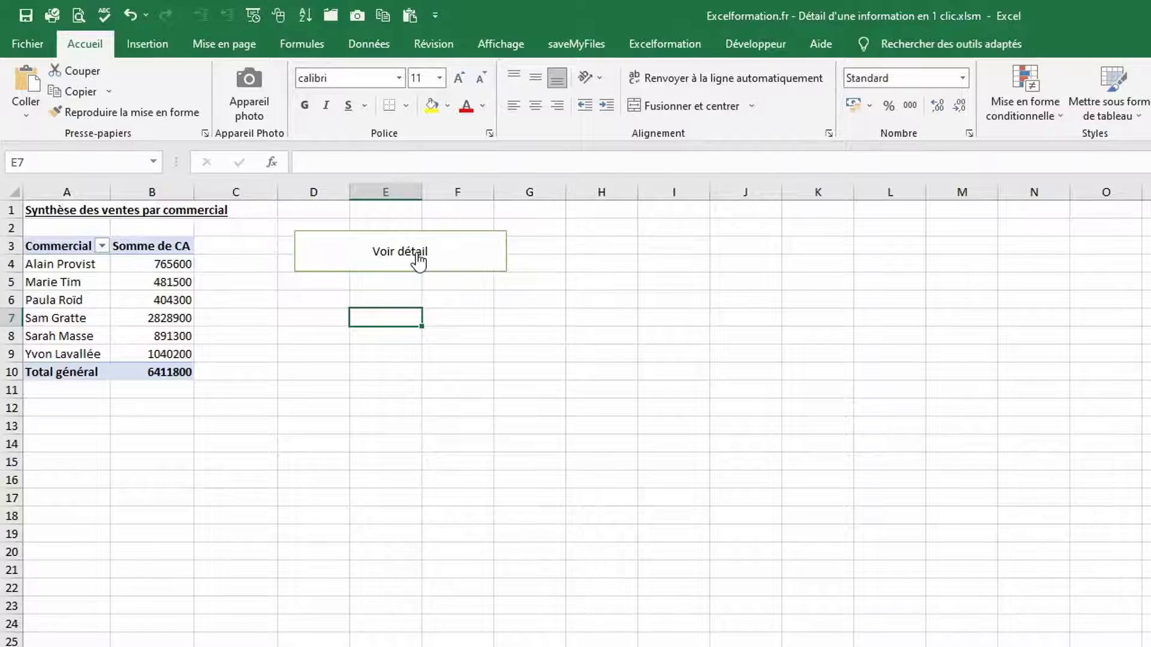
{"action": "left_click", "coordinate": [418, 262]}
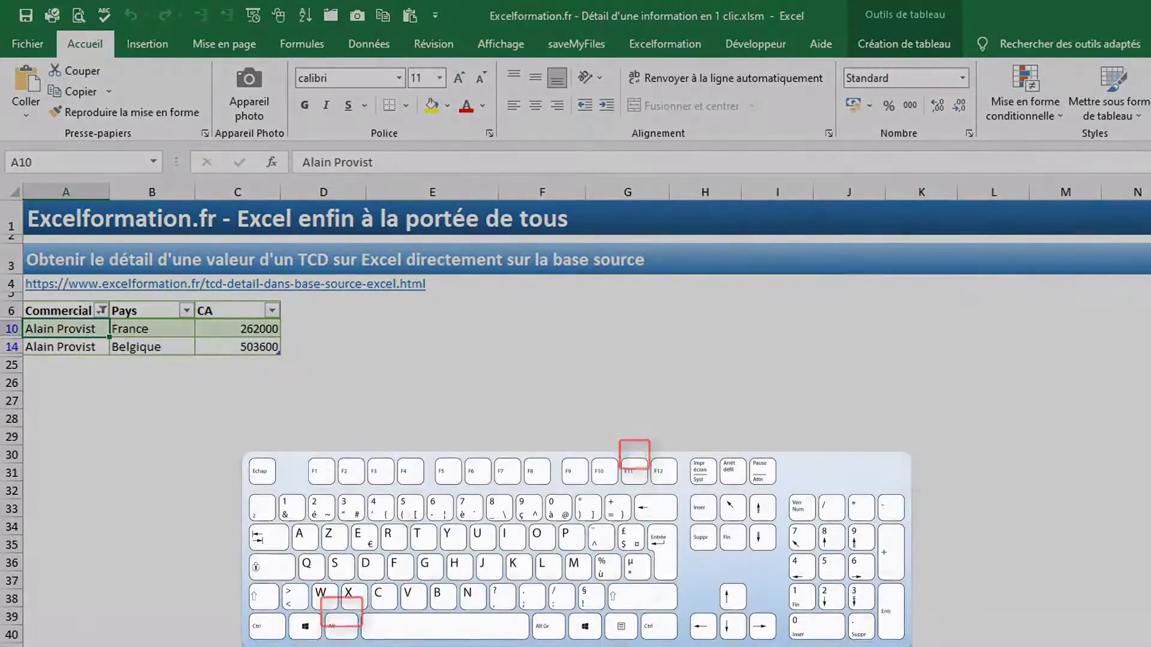
- Open Module1 of the workbook in a maximized Visual Basic editor and examine the afficherDetail macro's sheet selection and Tableau1 reference
{"action": "key", "text": "alt+F11"}
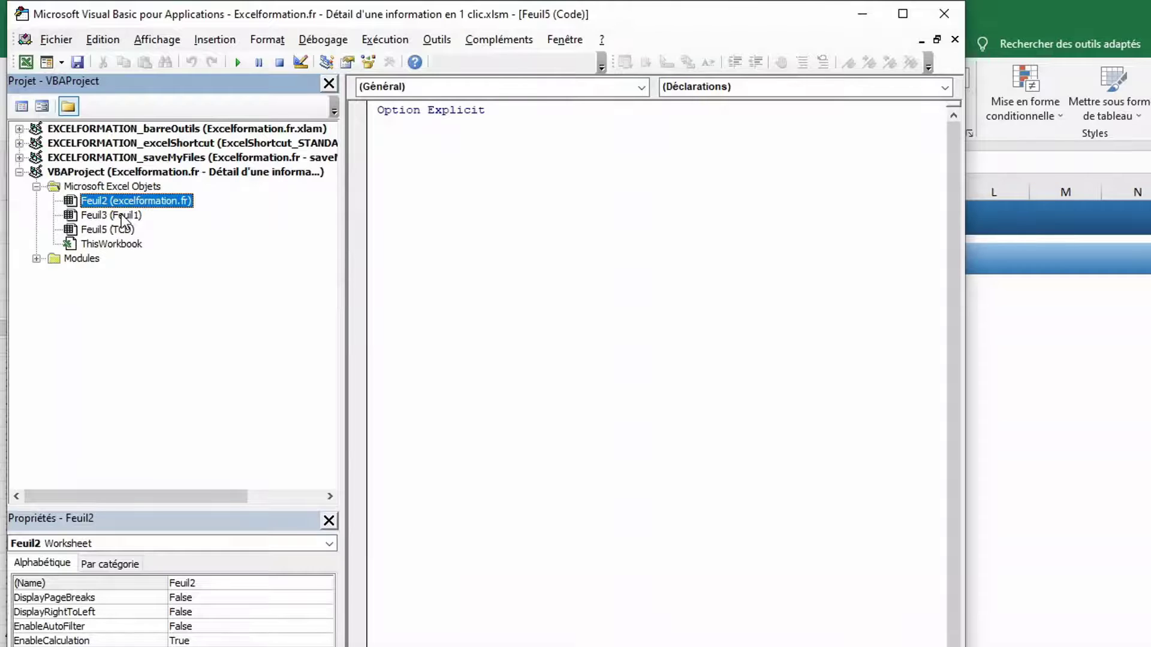
{"action": "left_click", "coordinate": [141, 175]}
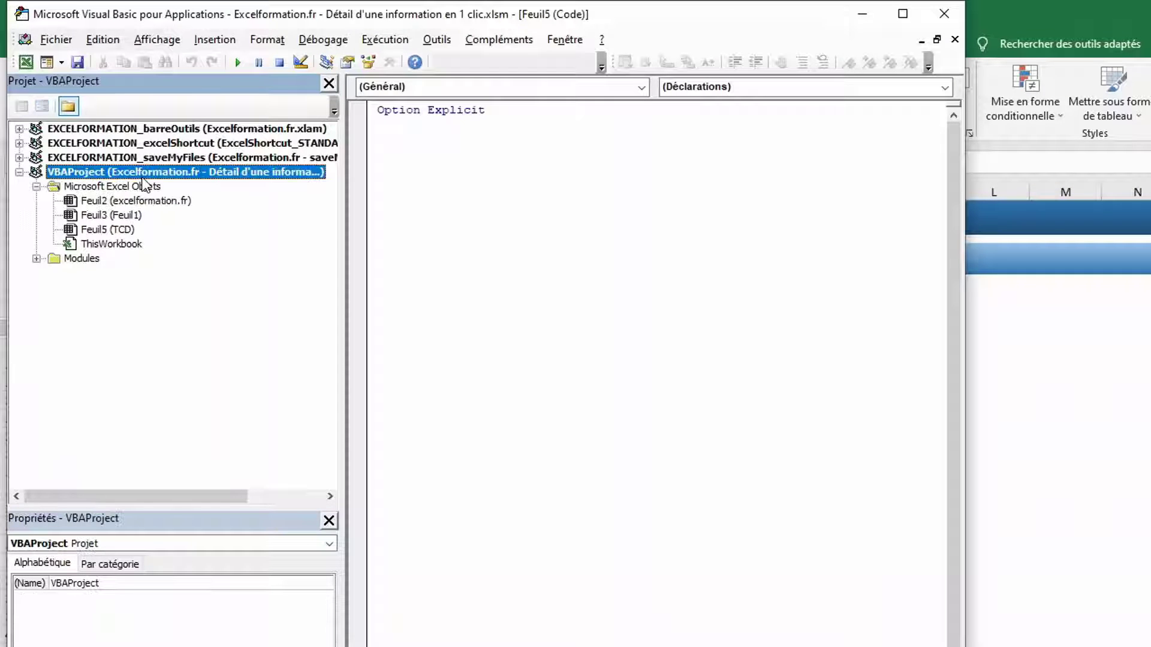
{"action": "double_click", "coordinate": [94, 258]}
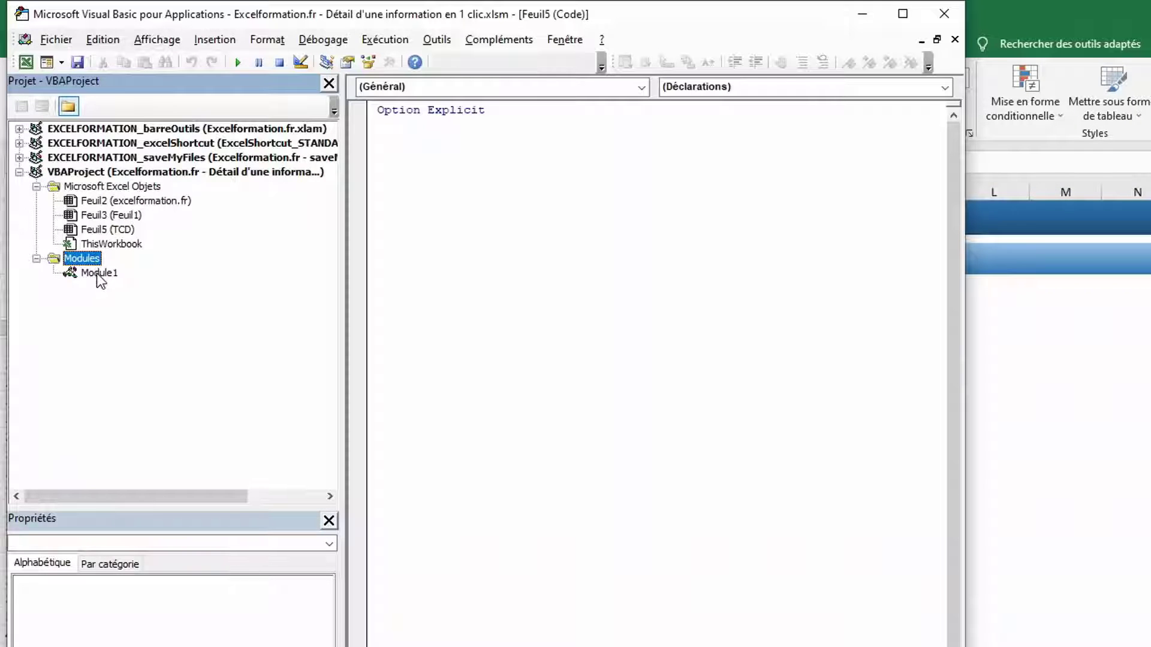
{"action": "double_click", "coordinate": [96, 274]}
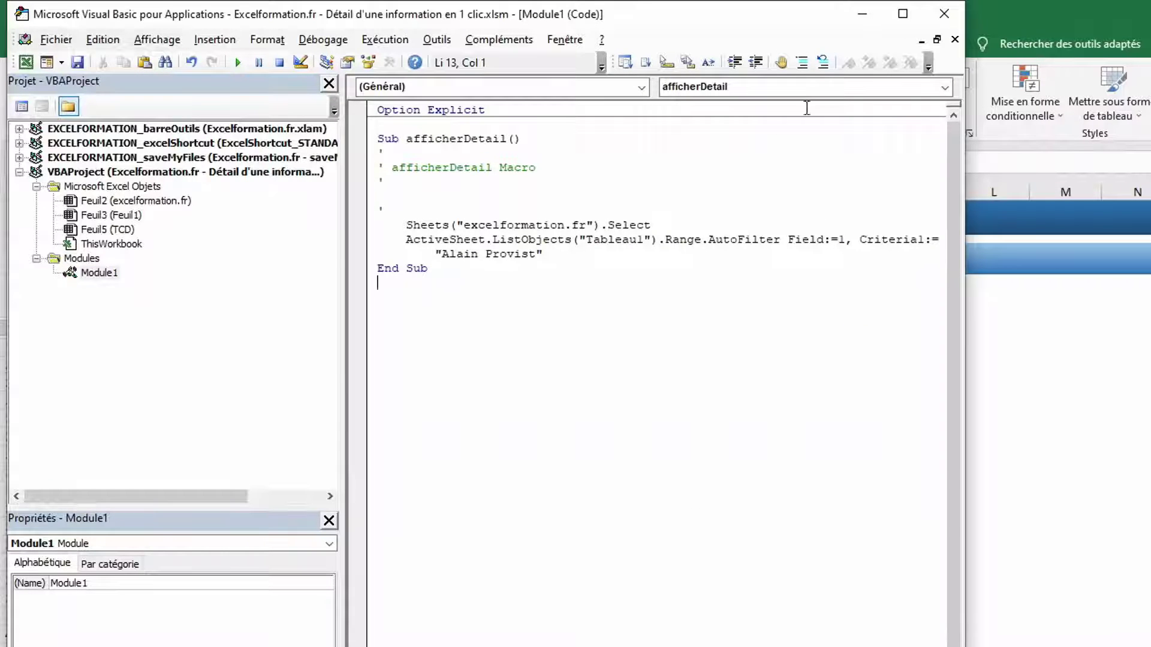
{"action": "left_click", "coordinate": [902, 15]}
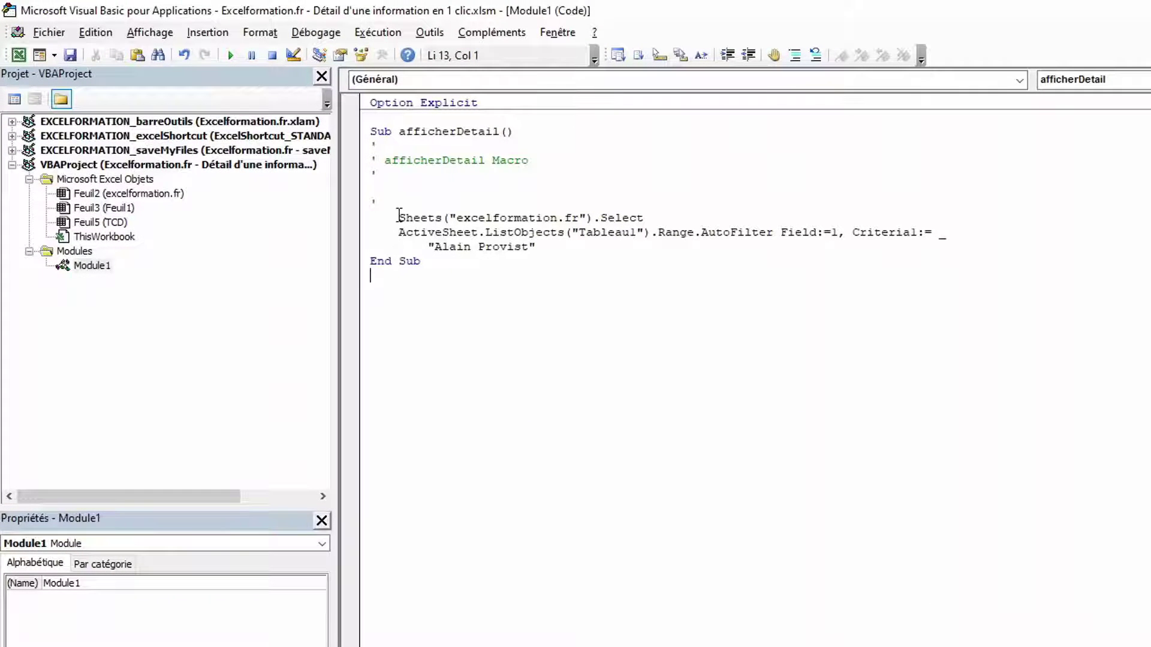
{"action": "left_click_drag", "start_coordinate": [399, 216], "coordinate": [646, 217]}
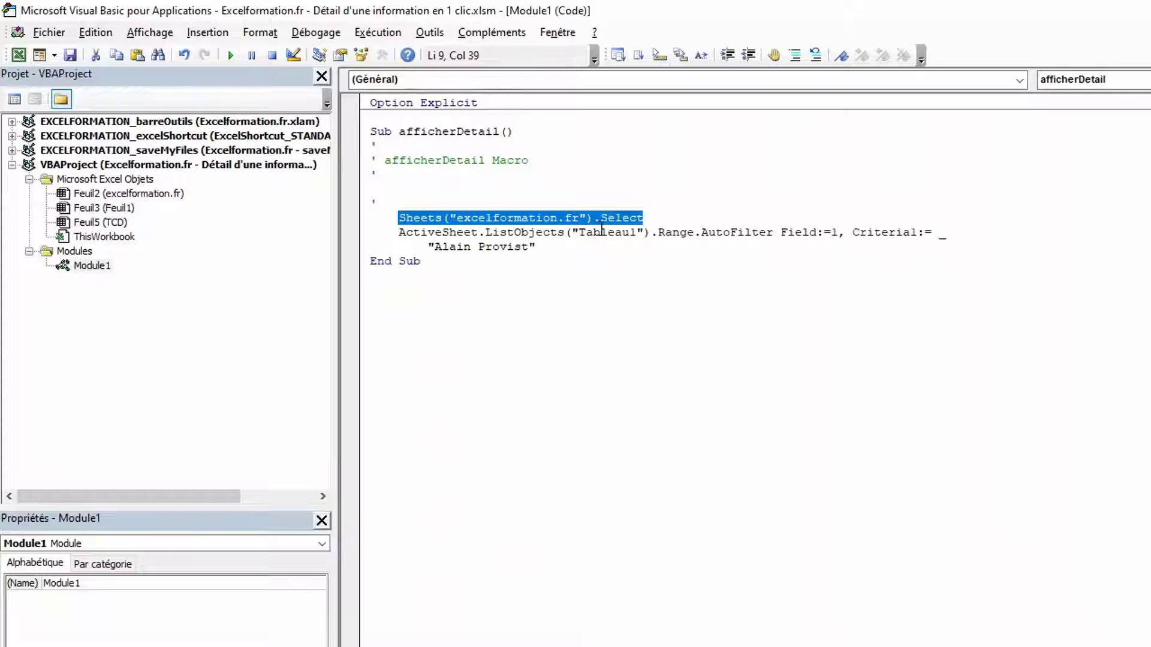
{"action": "double_click", "coordinate": [601, 232]}
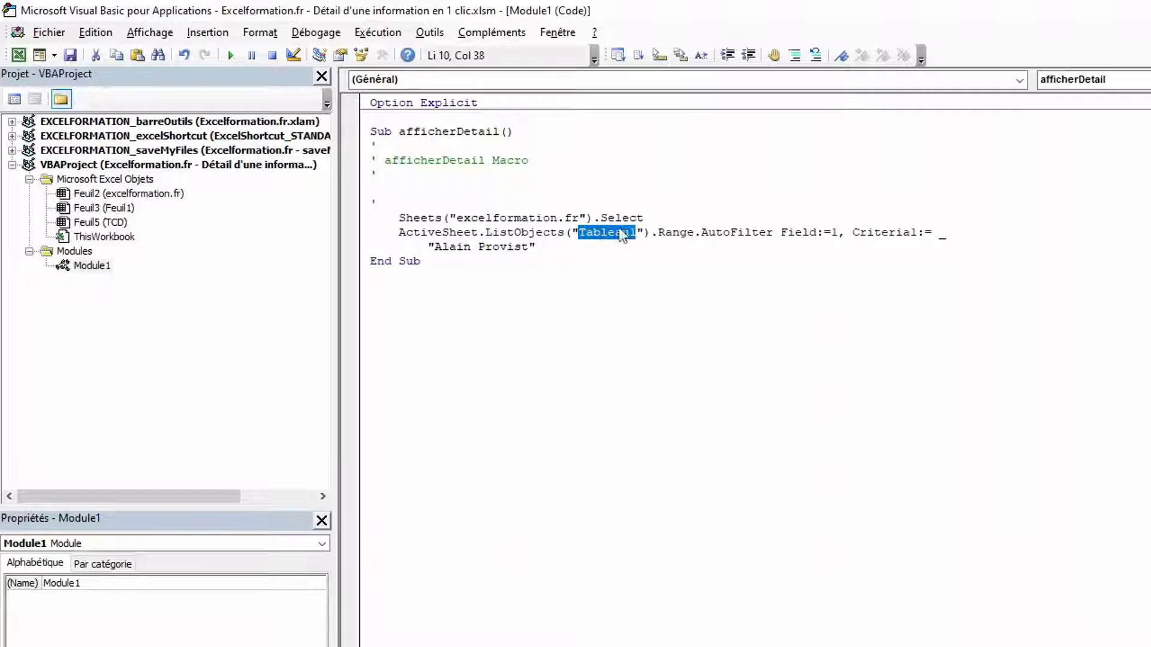
- Examine the macro's AutoFilter instruction, and show the Visual Basic editor beside the TCD sheet with cell B6 selected
{"action": "double_click", "coordinate": [738, 233]}
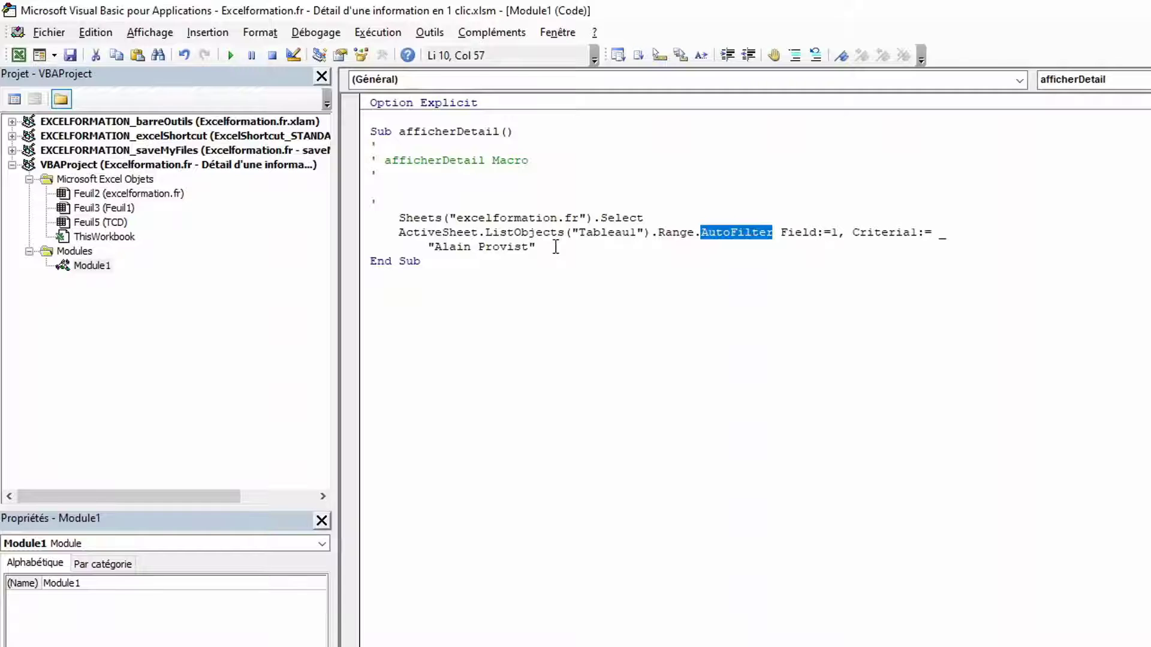
{"action": "left_click", "coordinate": [555, 247]}
{"action": "left_click_drag", "start_coordinate": [635, 10], "coordinate": [966, 36]}
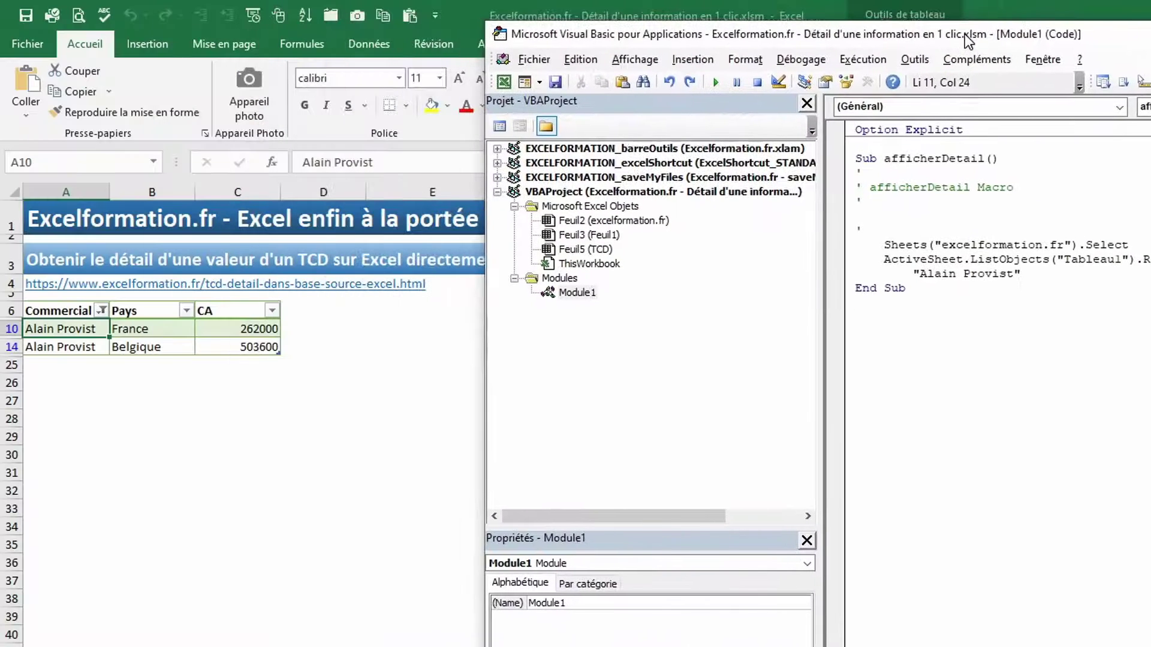
{"action": "left_click", "coordinate": [234, 646]}
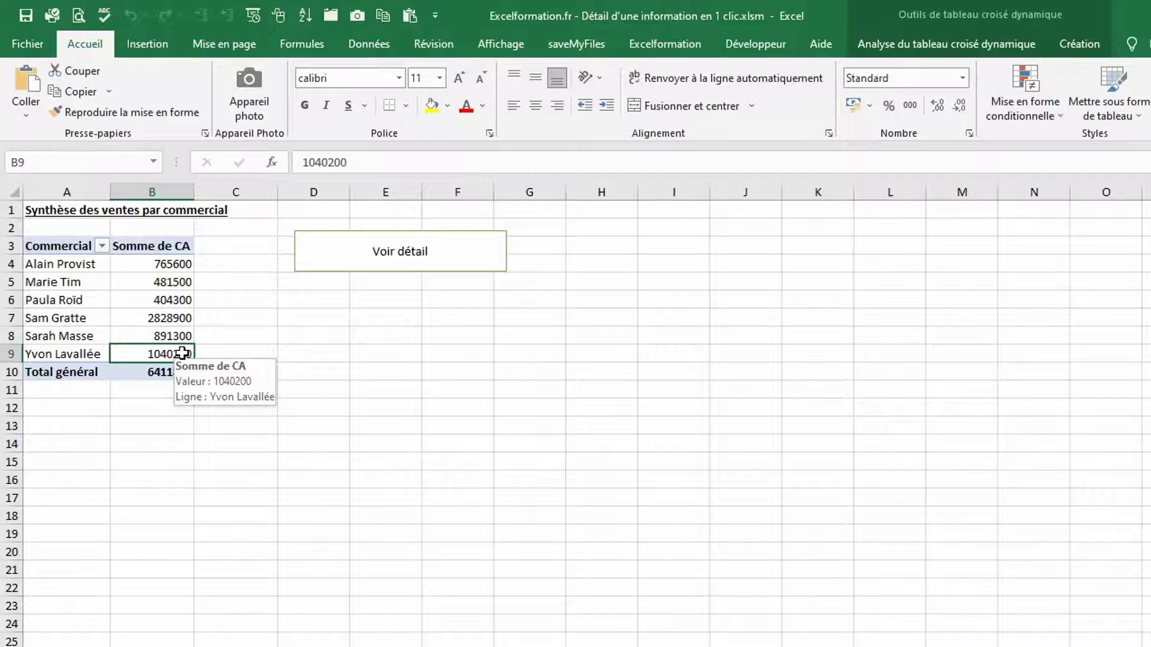
{"action": "left_click", "coordinate": [171, 300]}
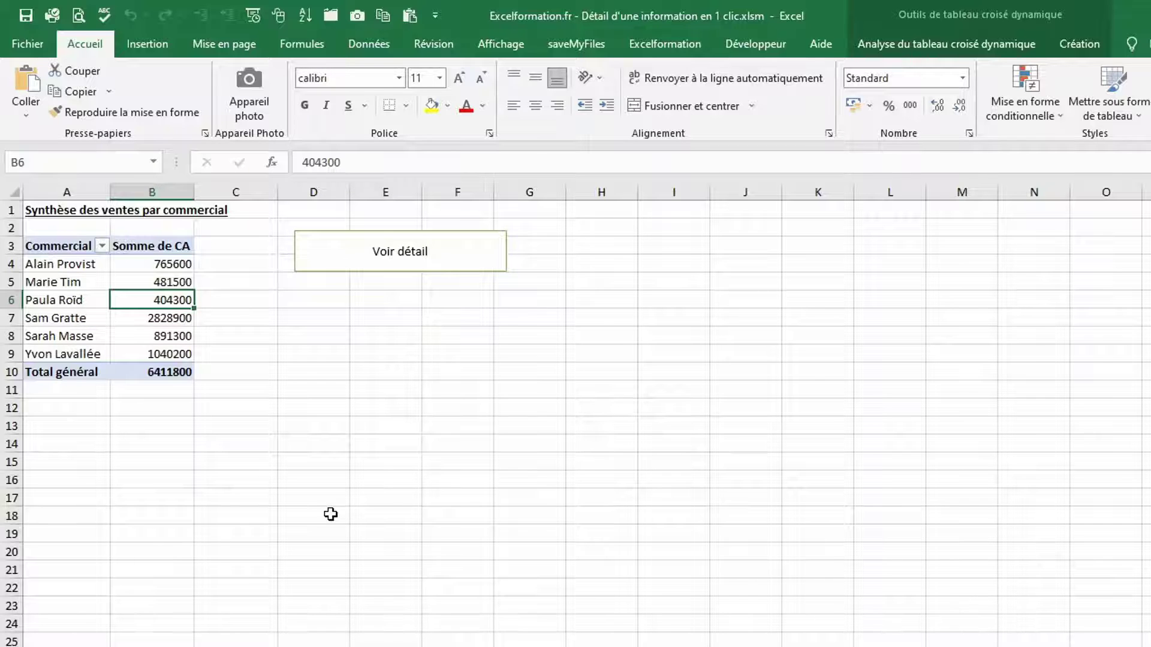
{"action": "key", "text": "alt+F11"}
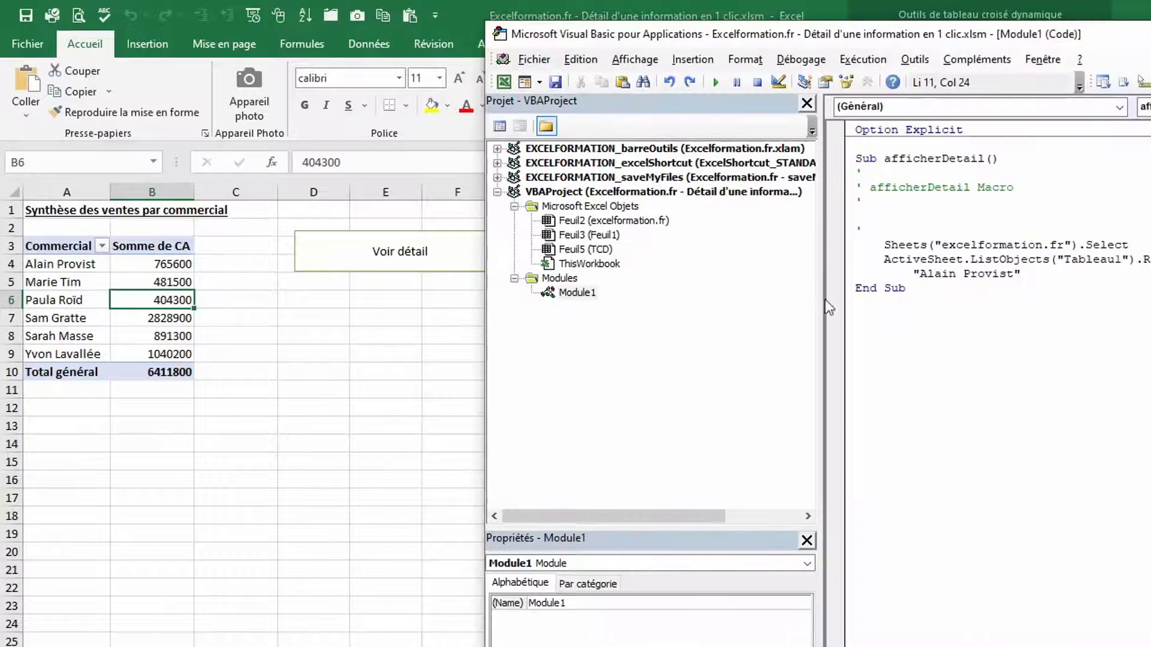
- Declare a String variable named nom above the sheet selection in the afficherDetail macro
{"action": "left_click", "coordinate": [912, 231]}
{"action": "key", "text": "Return"}
{"action": "key", "text": "Return"}
{"action": "key", "text": "Tab"}
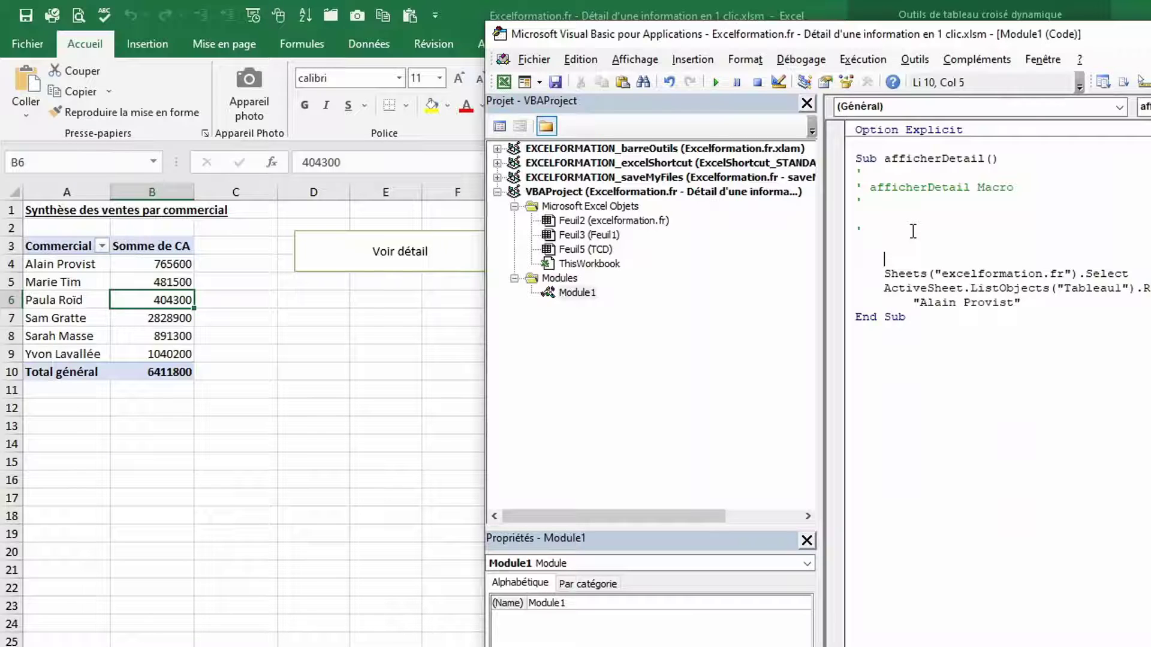
{"action": "type", "text": "dim"}
{"action": "type", "text": "nom"}
{"action": "type", "text": "s st"}
{"action": "key", "text": "Tab"}
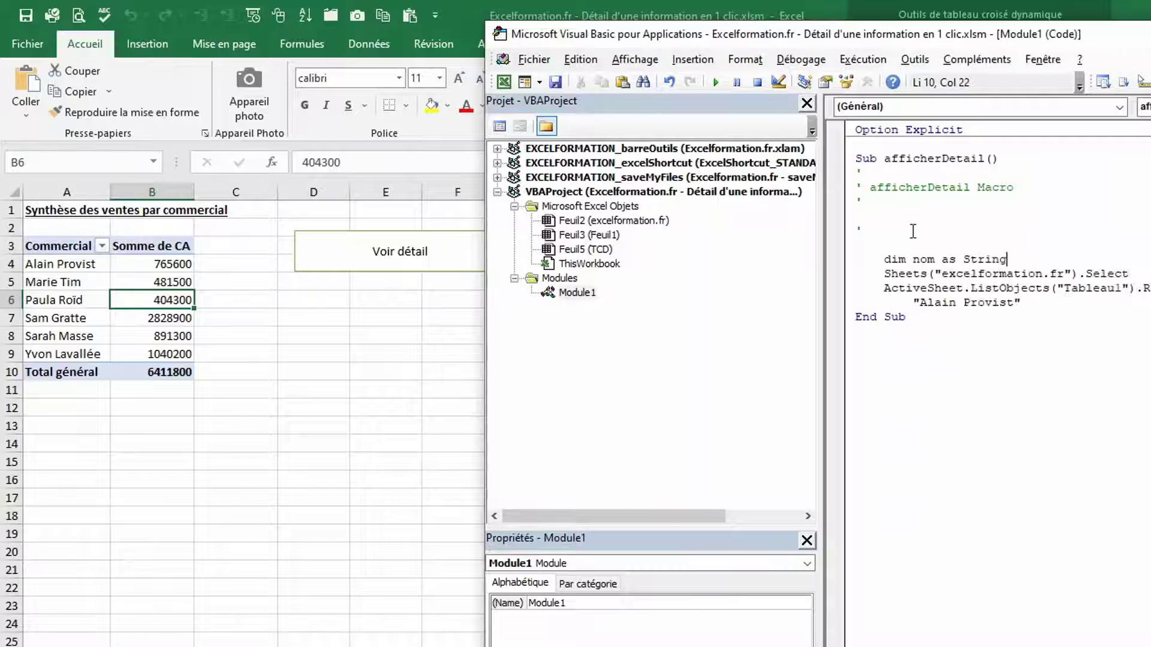
{"action": "key", "text": "Return"}
- Assign ActiveCell.Offset(0, -1) to the nom variable under its declaration
{"action": "type", "text": "no"}
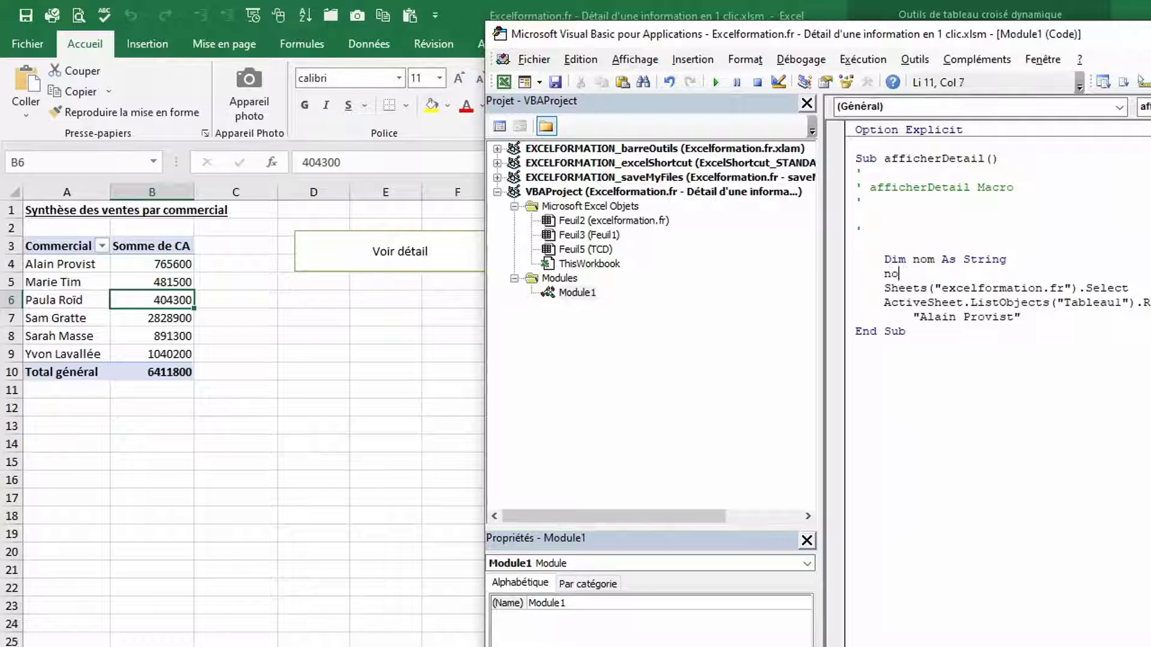
{"action": "type", "text": "m ="}
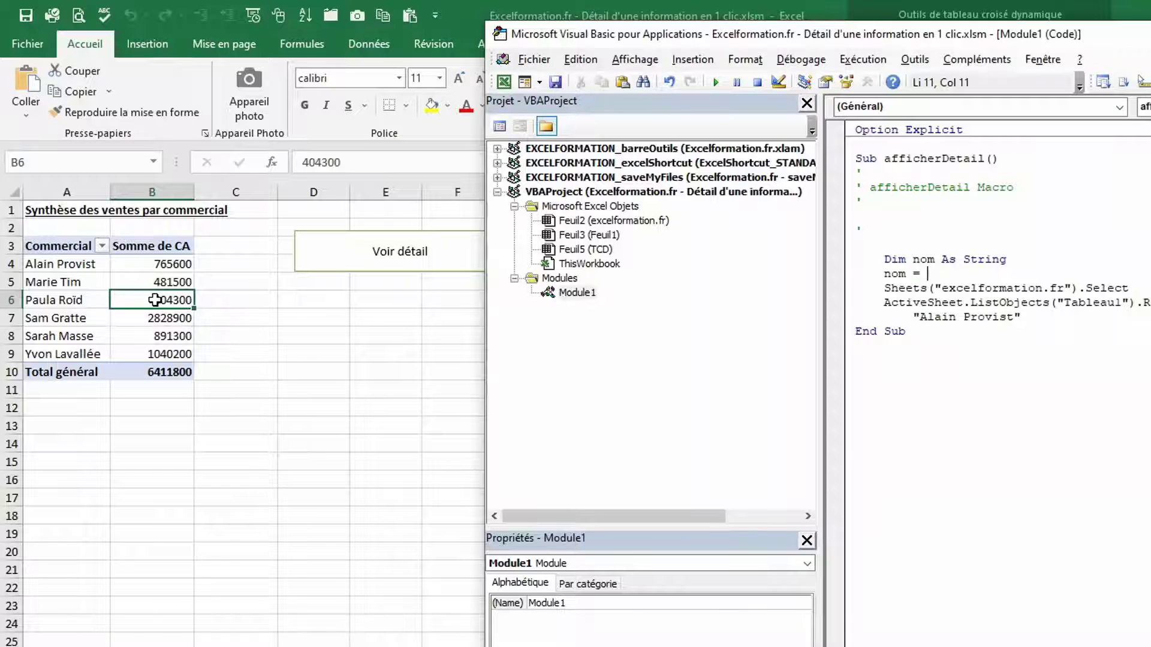
{"action": "mouse_move", "coordinate": [154, 300]}
{"action": "type", "text": "activec"}
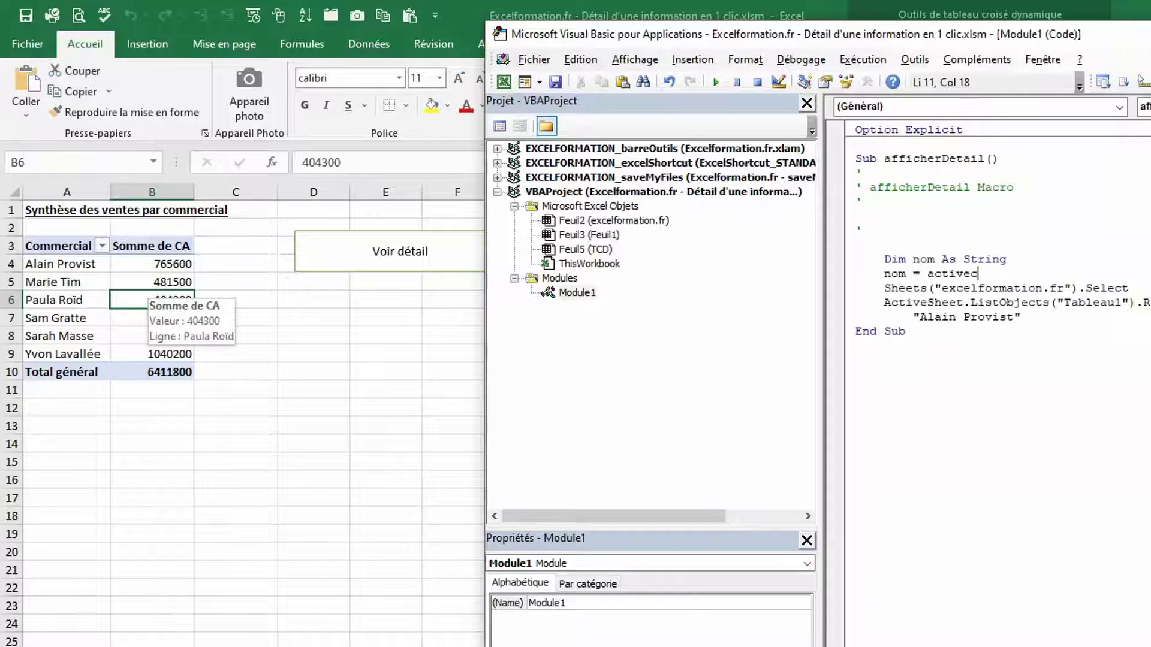
{"action": "type", "text": "ell."}
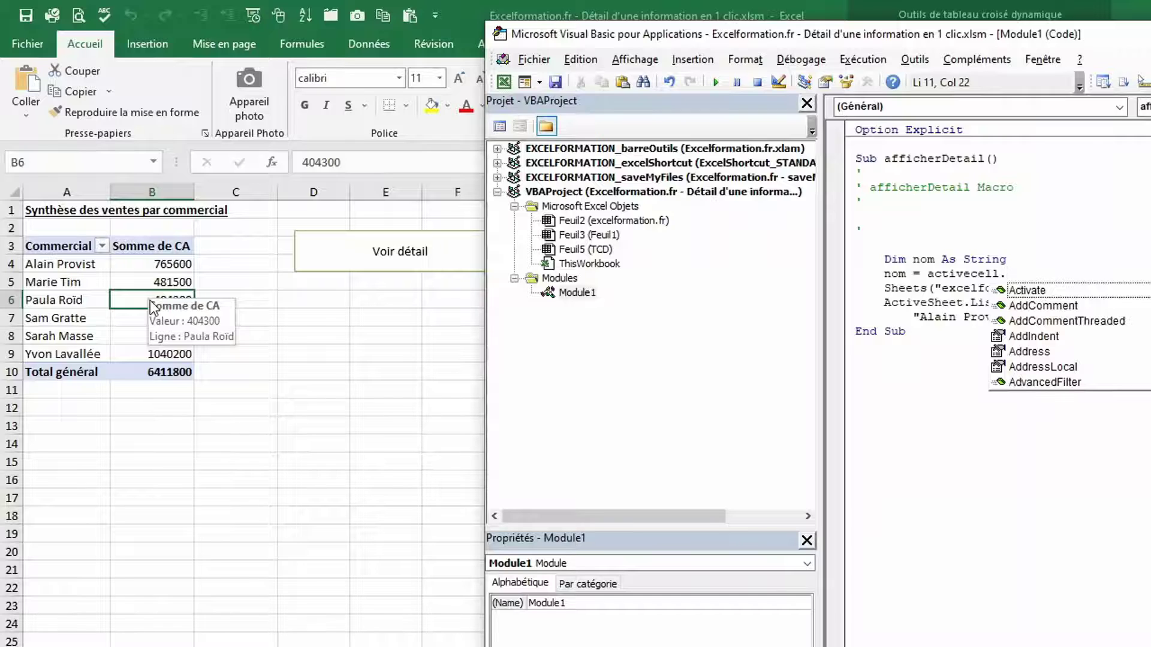
{"action": "type", "text": "offs"}
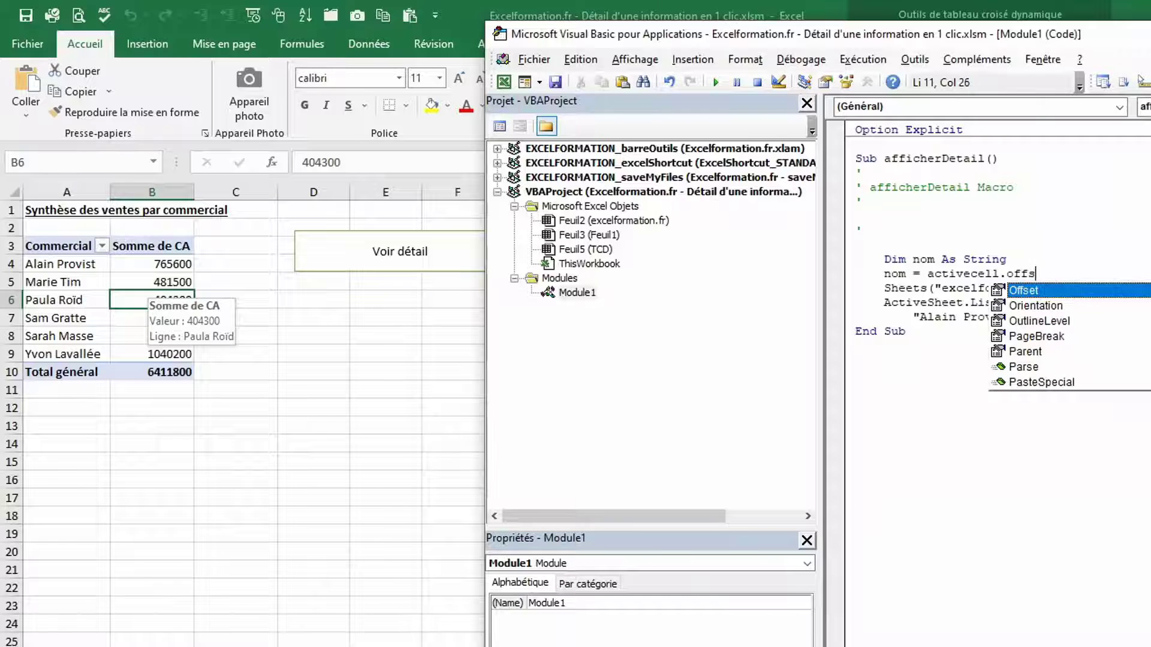
{"action": "type", "text": "et("}
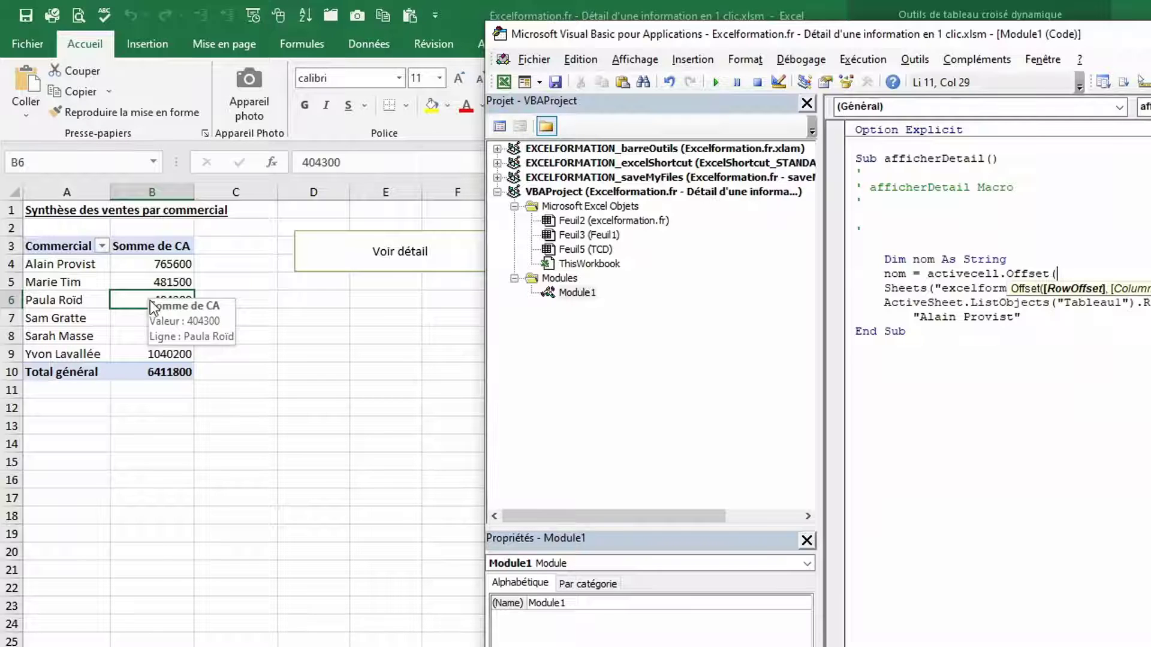
{"action": "type", "text": "0,"}
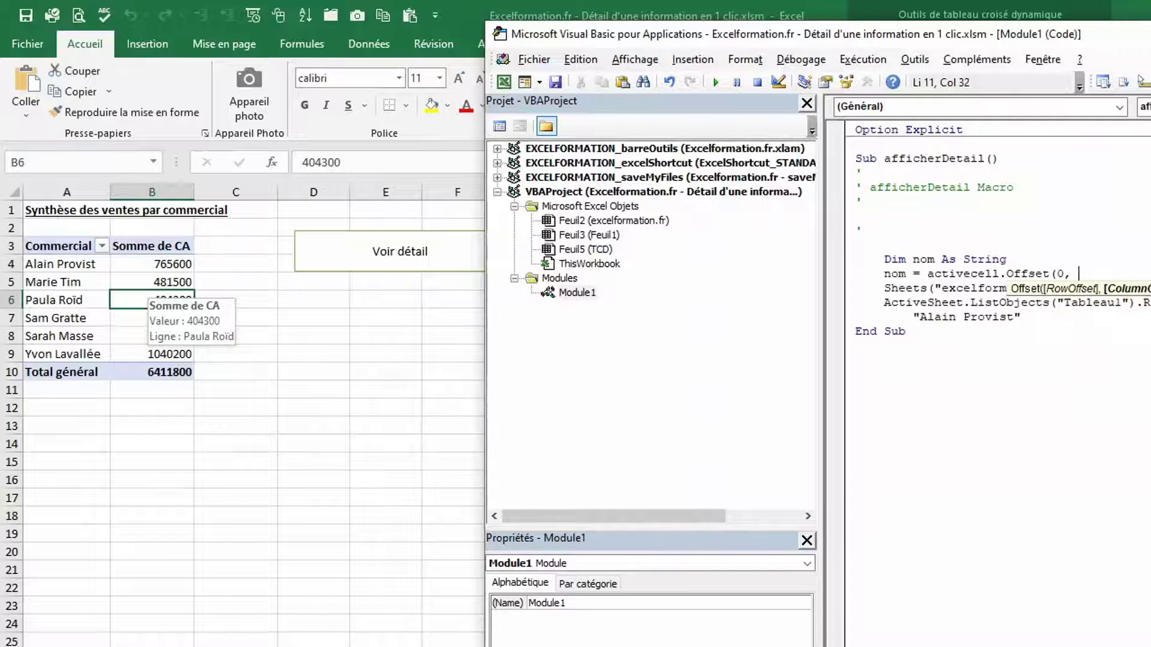
{"action": "type", "text": "-1)"}
- Separate the assignment with an empty line and replace the hard-coded salesperson in Criteria1 with the nom variable
{"action": "key", "text": "Return"}
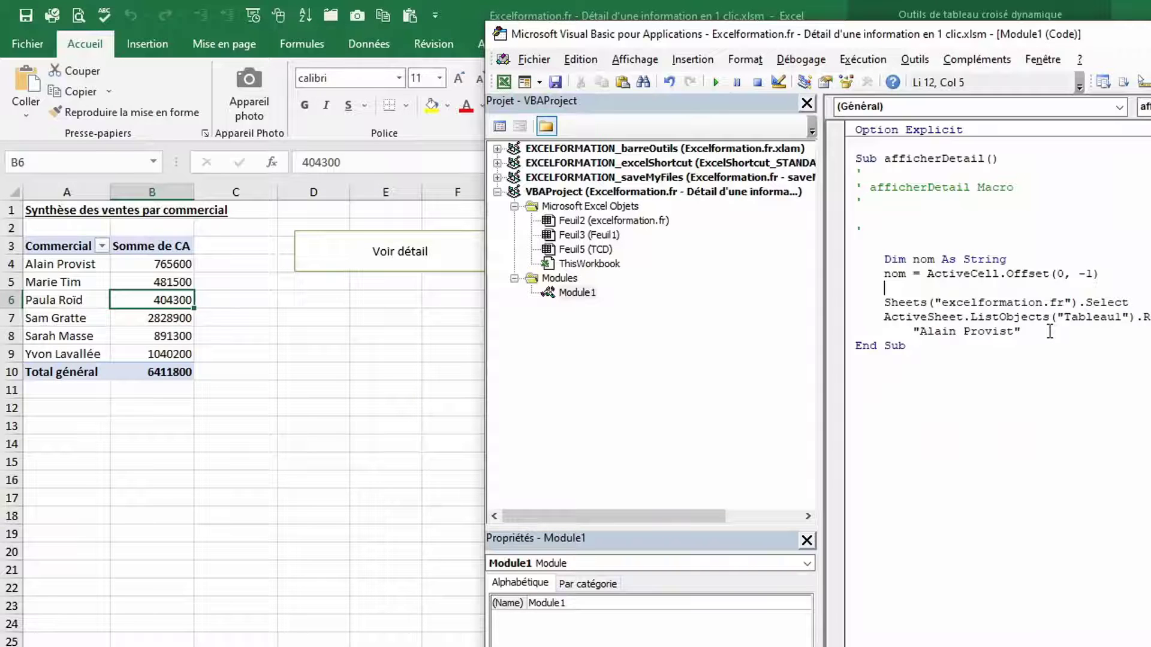
{"action": "left_click_drag", "start_coordinate": [1041, 331], "coordinate": [915, 331]}
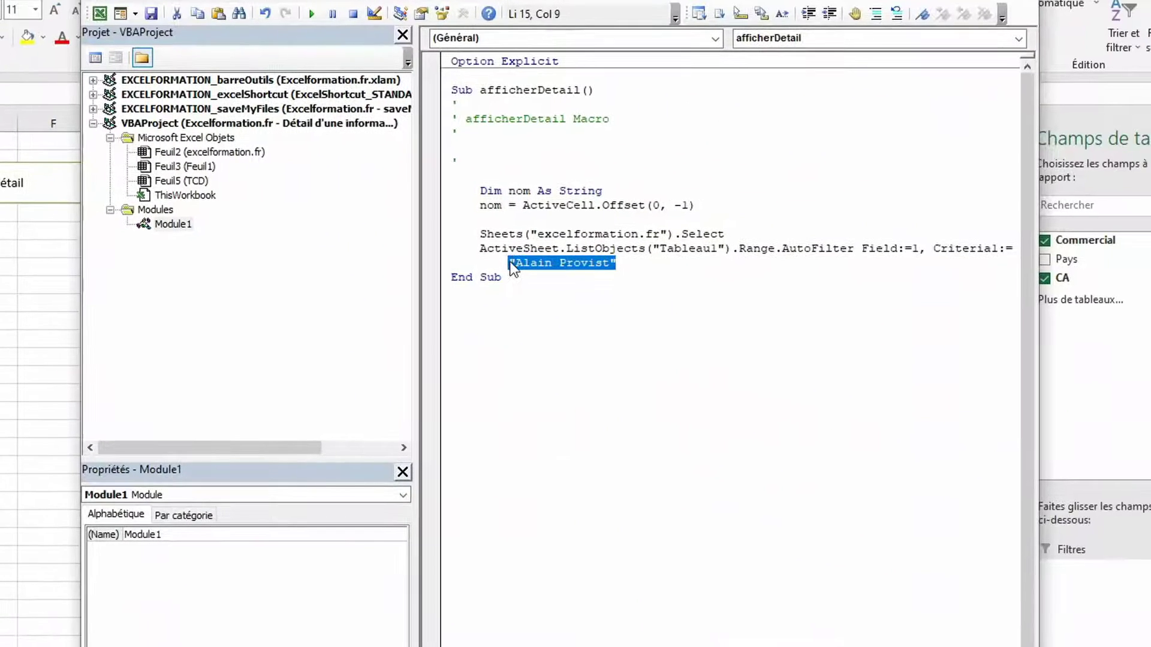
{"action": "type", "text": "nom"}
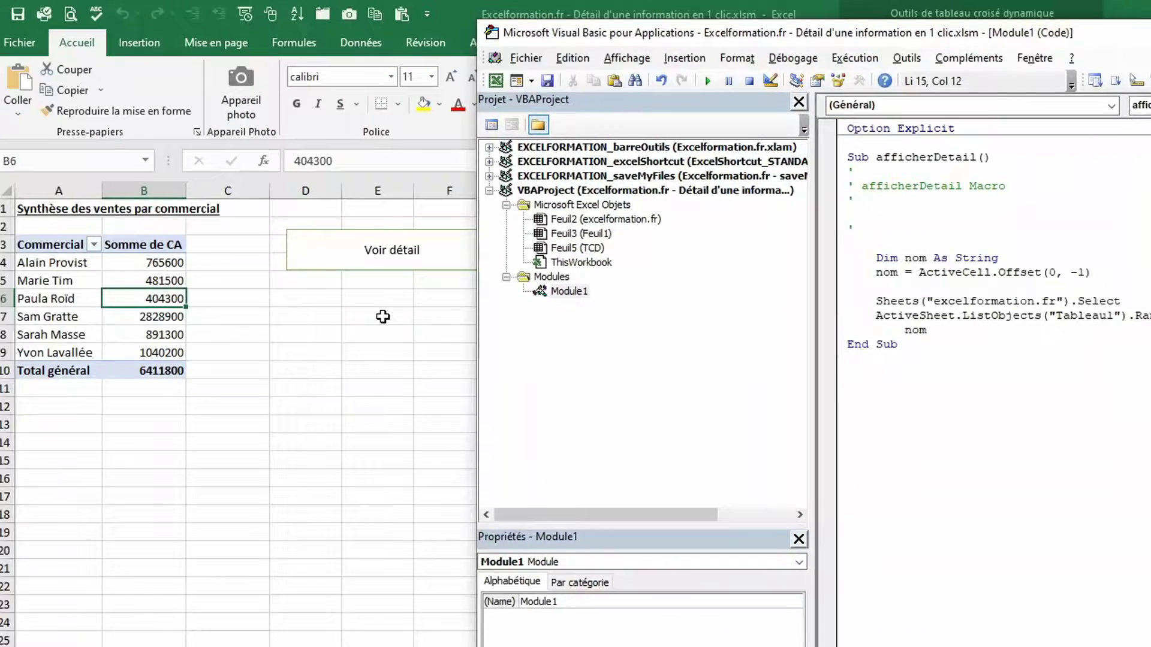
- Test the edited macro by selecting cell B9 on the TCD sheet and running the "Voir détail" text box
{"action": "left_click", "coordinate": [384, 316]}
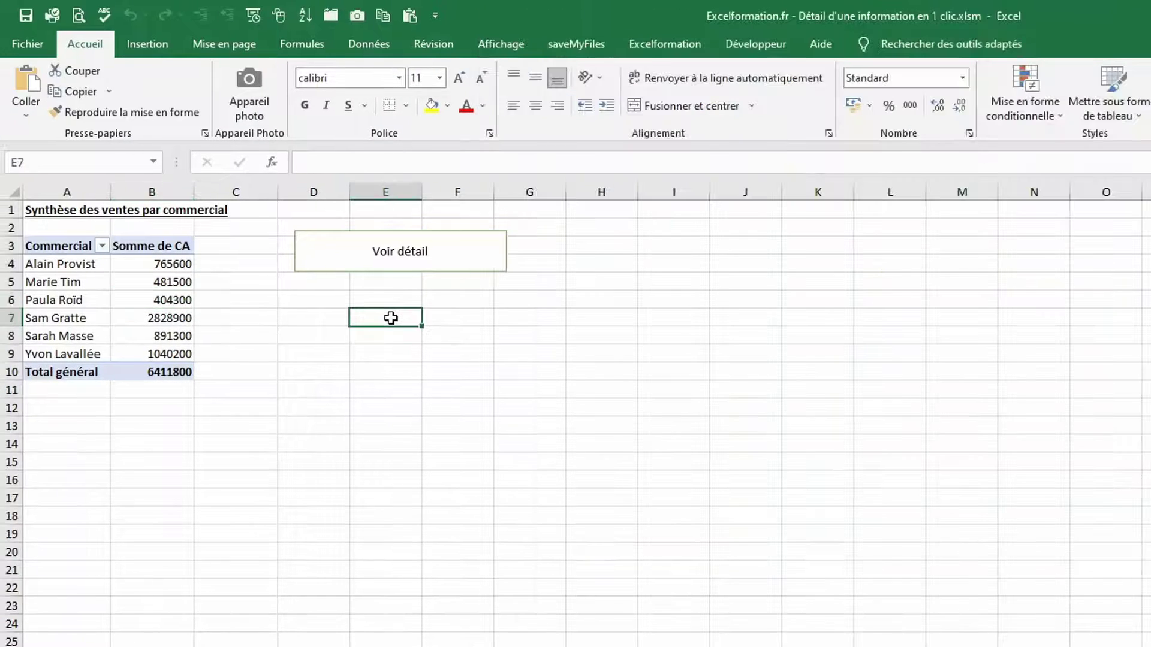
{"action": "left_click", "coordinate": [153, 355]}
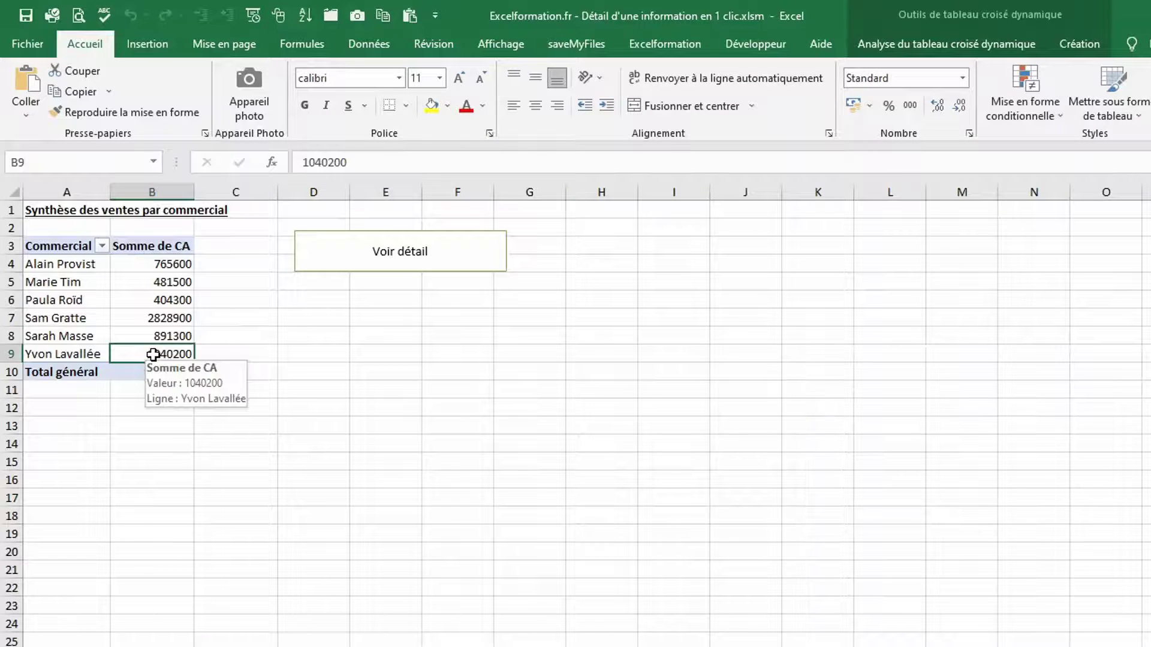
{"action": "left_click", "coordinate": [347, 262]}
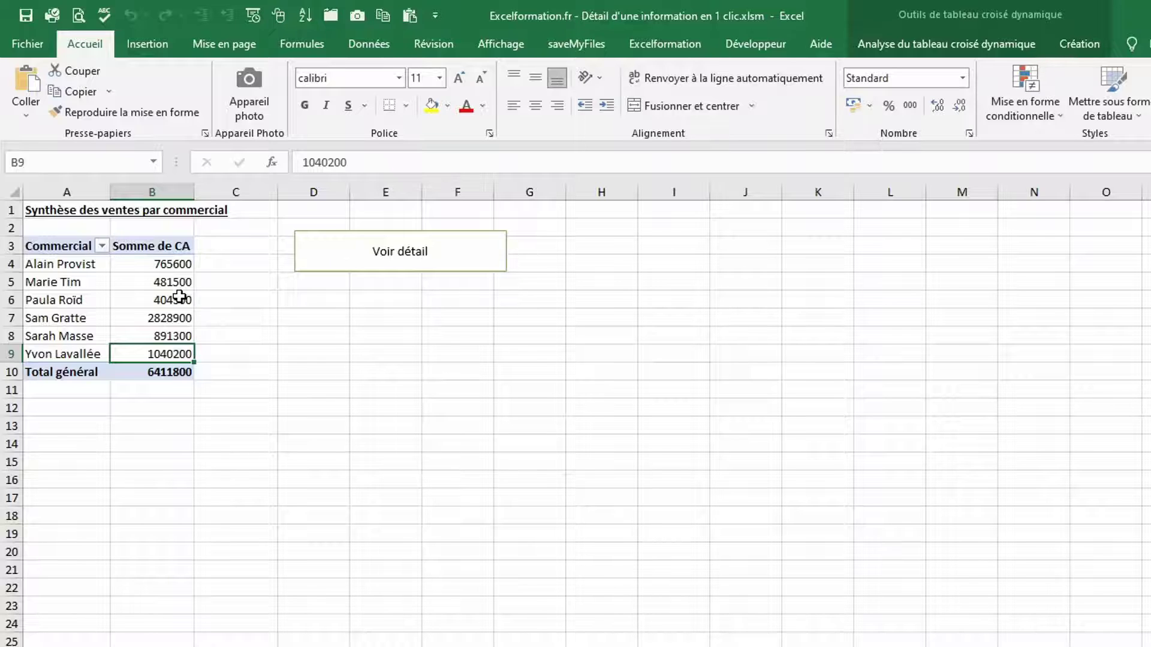
- Create a Worksheet_BeforeDoubleClick event procedure in the code module of the Feuil5 (TCD) sheet
{"action": "mouse_move", "coordinate": [179, 303]}
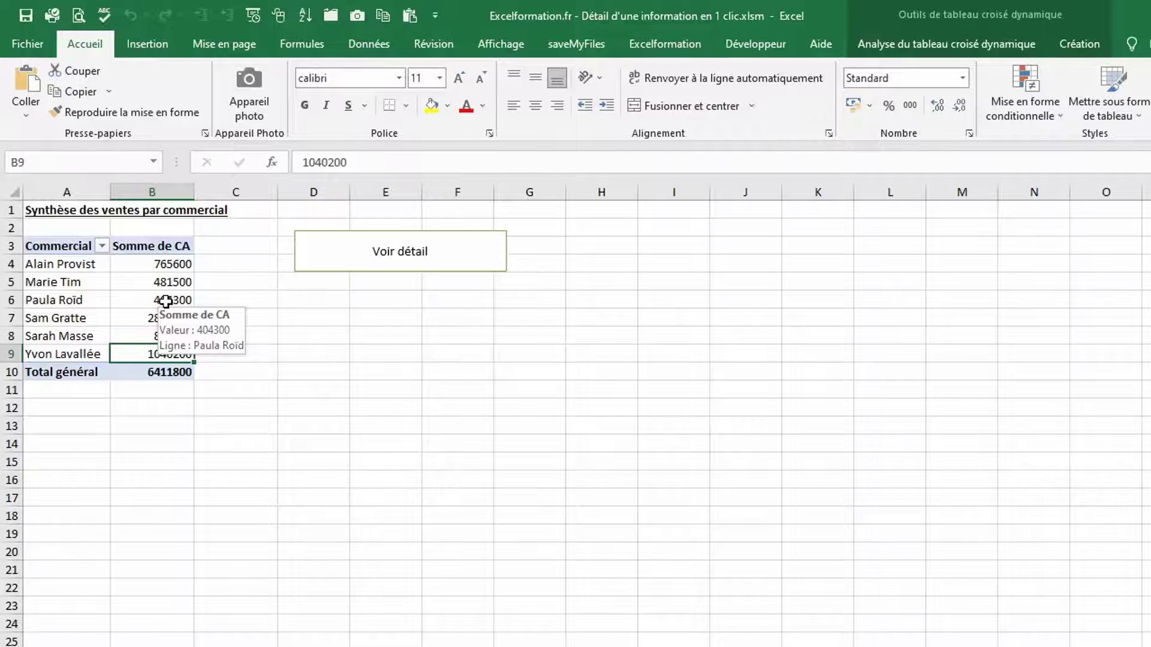
{"action": "key", "text": "alt+F11"}
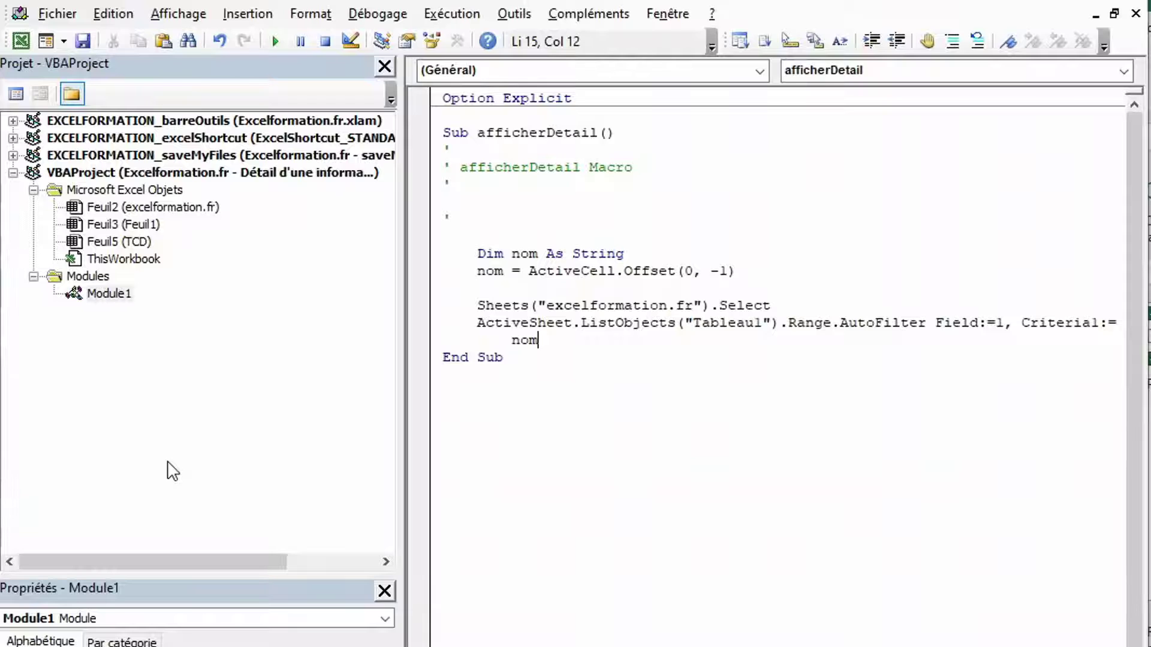
{"action": "double_click", "coordinate": [123, 240]}
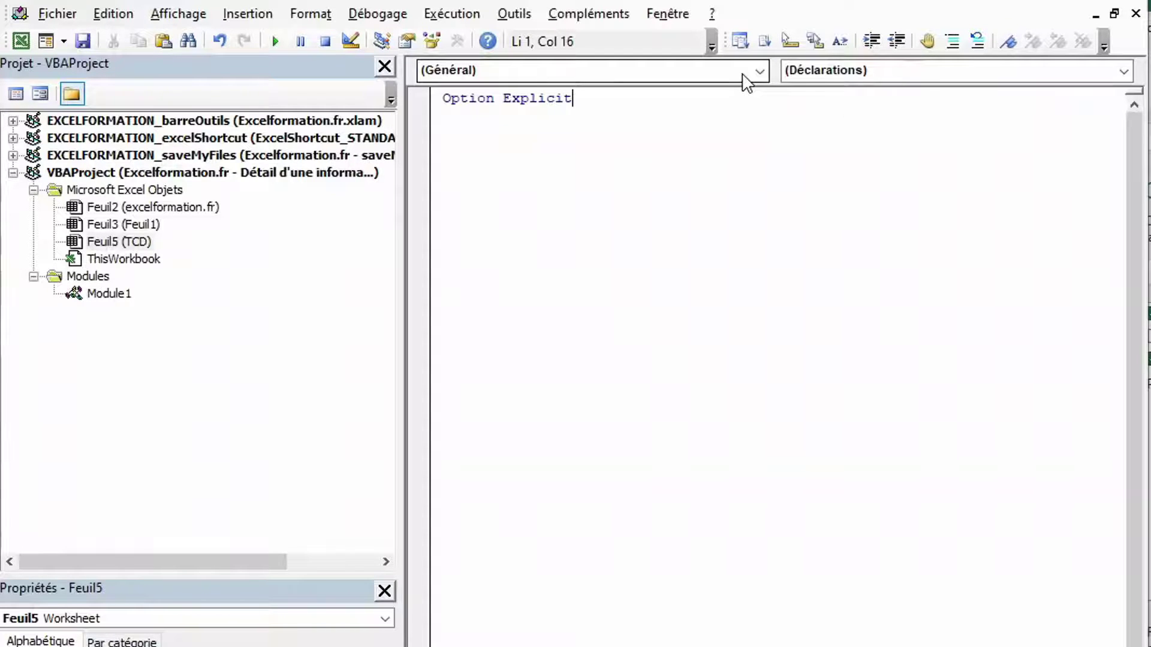
{"action": "left_click", "coordinate": [760, 71]}
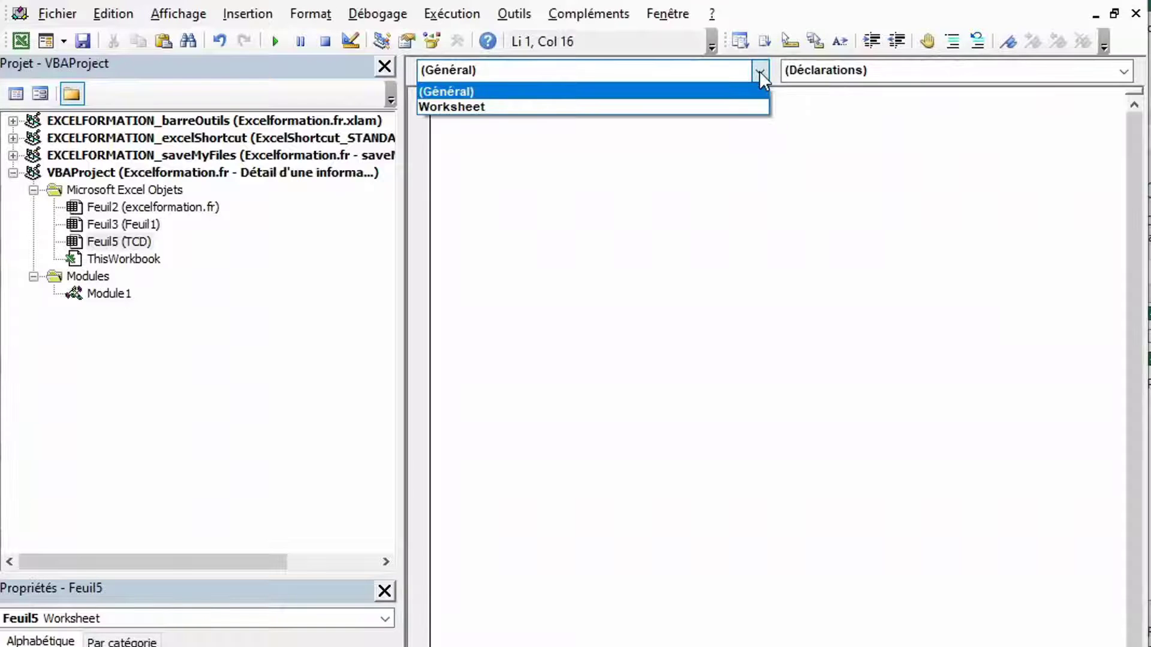
{"action": "left_click", "coordinate": [728, 107]}
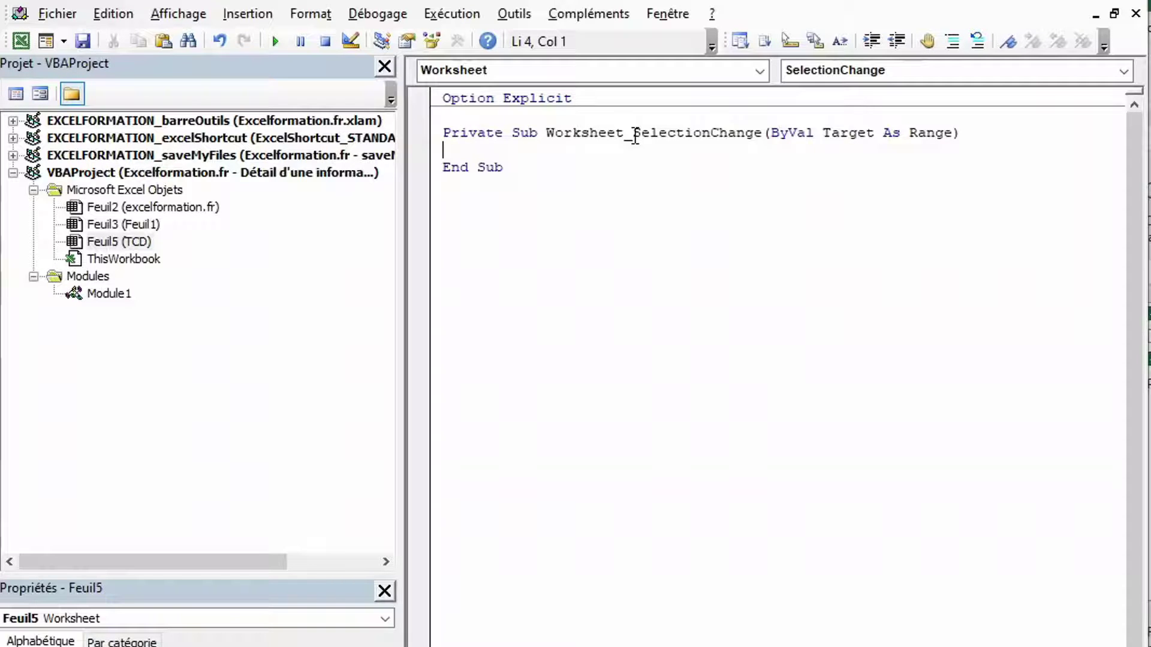
{"action": "left_click", "coordinate": [799, 70]}
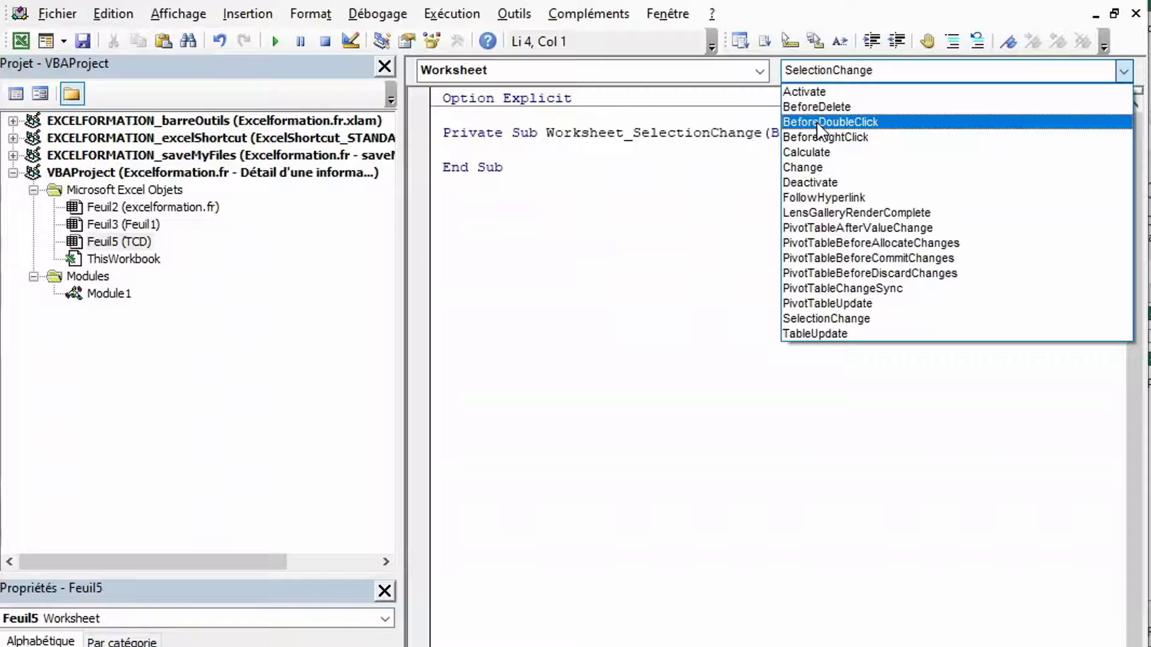
{"action": "left_click", "coordinate": [816, 121]}
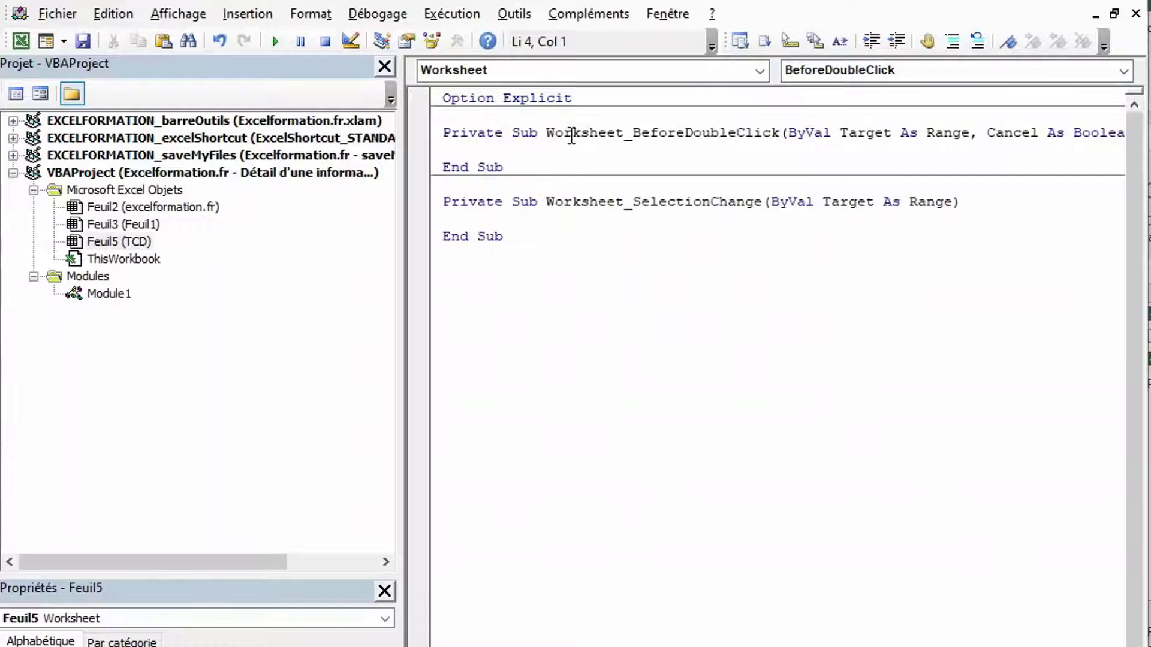
- Delete the empty Worksheet_SelectionChange procedure from the TCD sheet's code
{"action": "left_click_drag", "start_coordinate": [526, 239], "coordinate": [416, 201]}
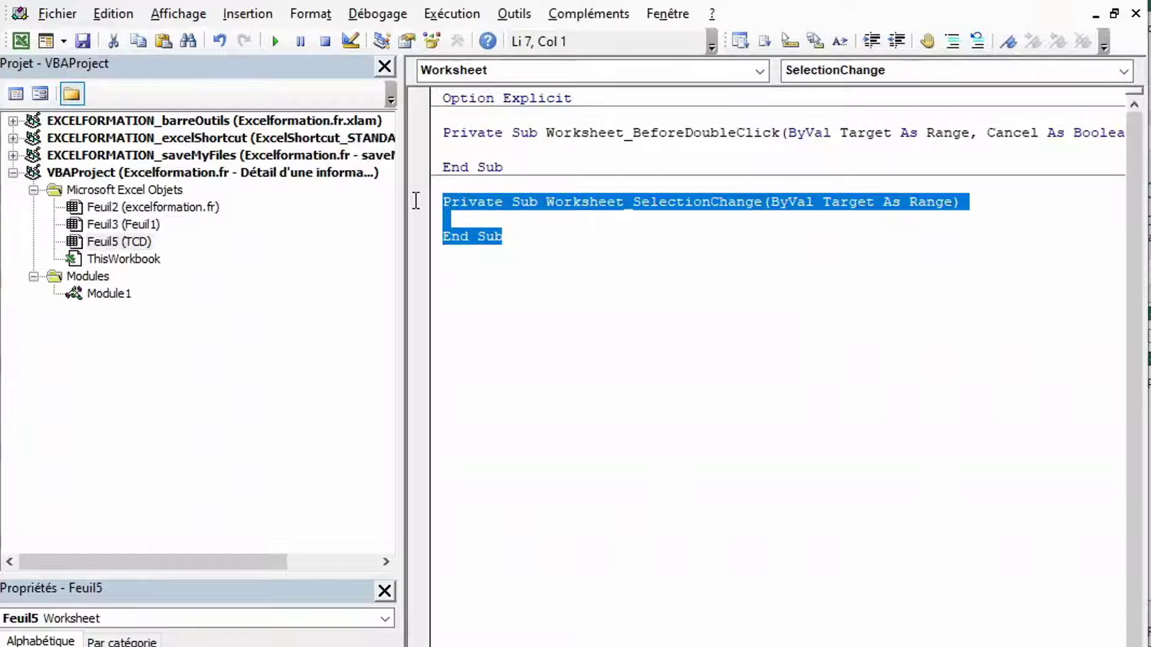
{"action": "key", "text": "Delete"}
{"action": "key", "text": "BackSpace"}
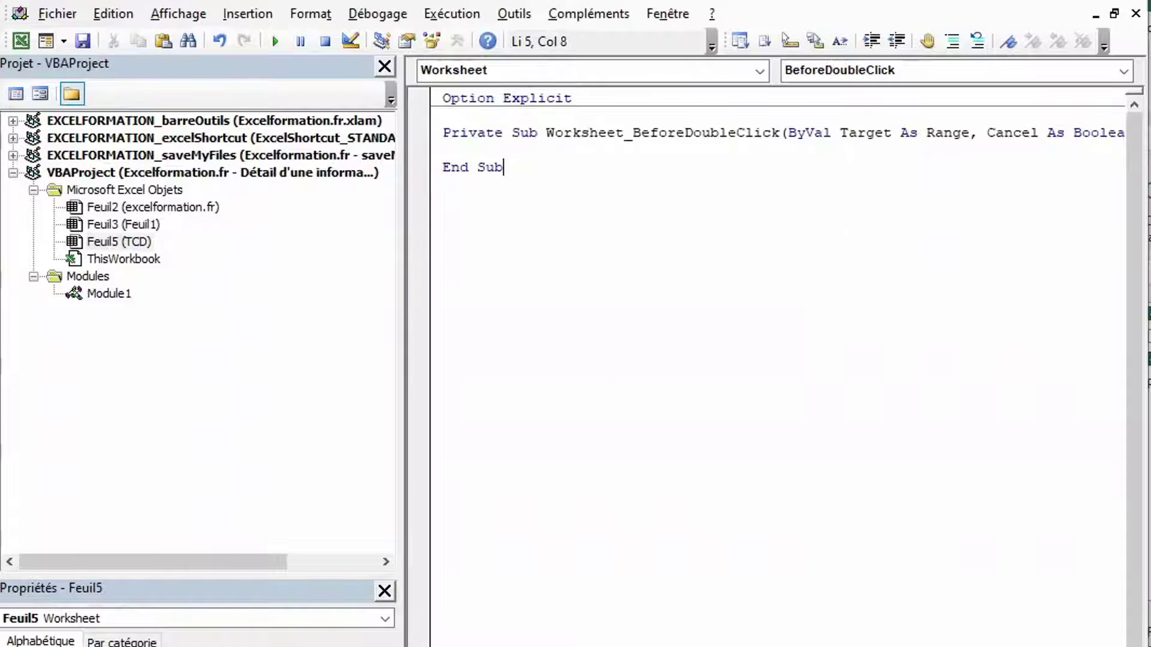
- Make the Worksheet_BeforeDoubleClick procedure call the afficherDetail macro and set Cancel = False
{"action": "left_click", "coordinate": [543, 150]}
{"action": "key", "text": "Tab"}
{"action": "double_click", "coordinate": [111, 293]}
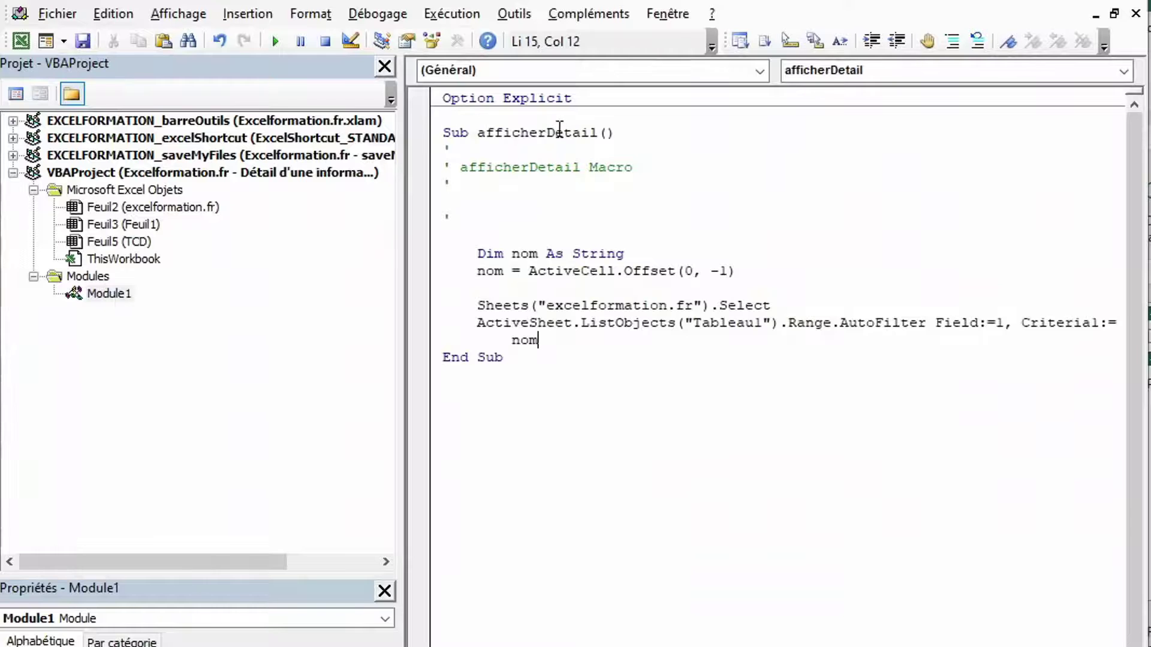
{"action": "double_click", "coordinate": [135, 242]}
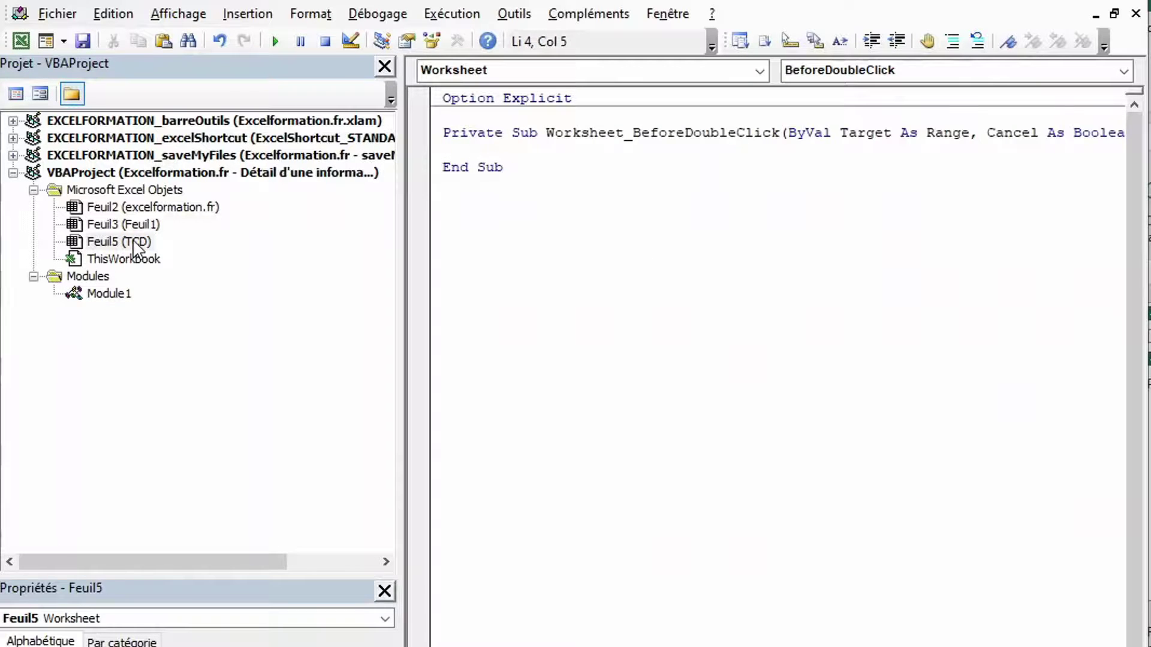
{"action": "type", "text": "afficherdetail"}
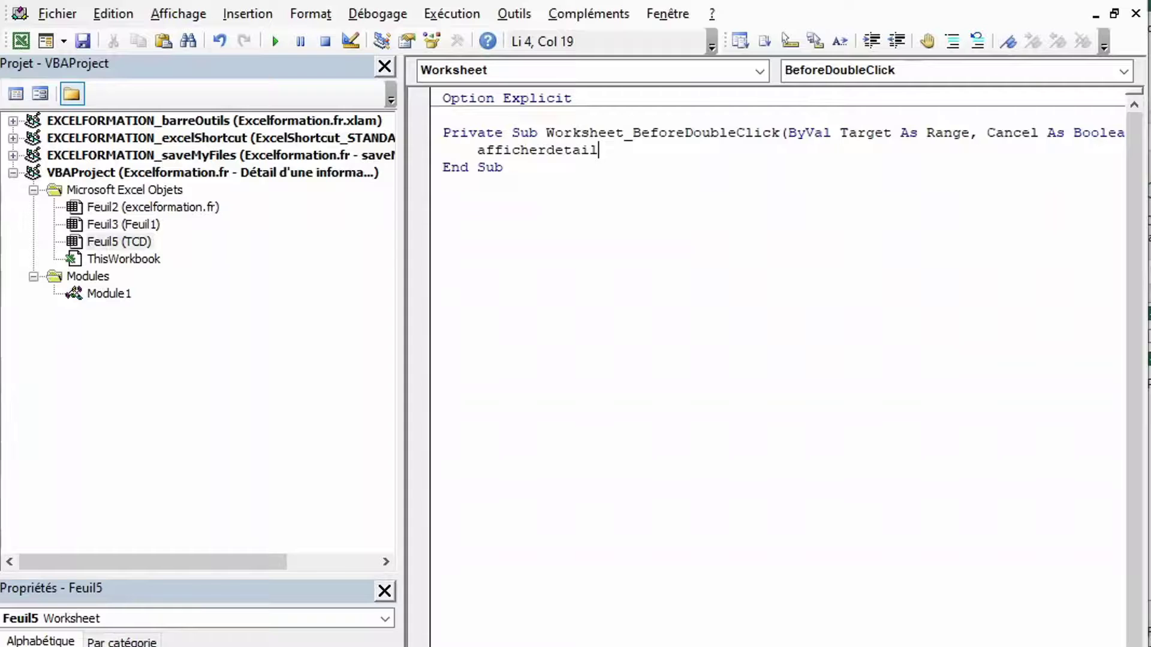
{"action": "key", "text": "Return"}
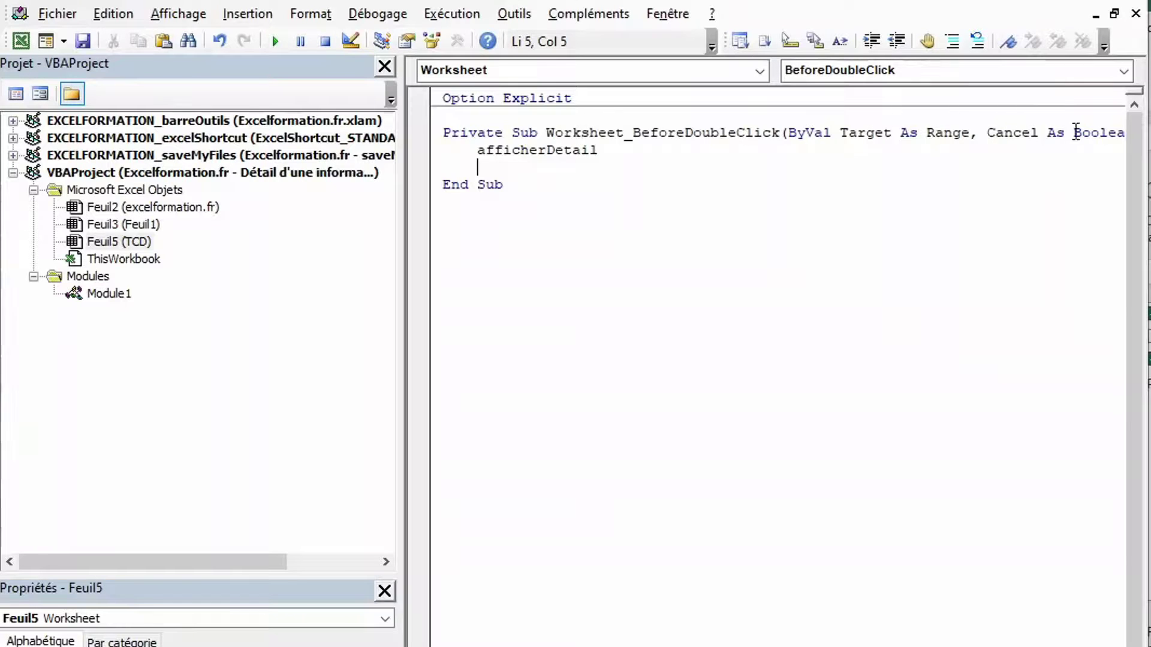
{"action": "type", "text": "cancel "}
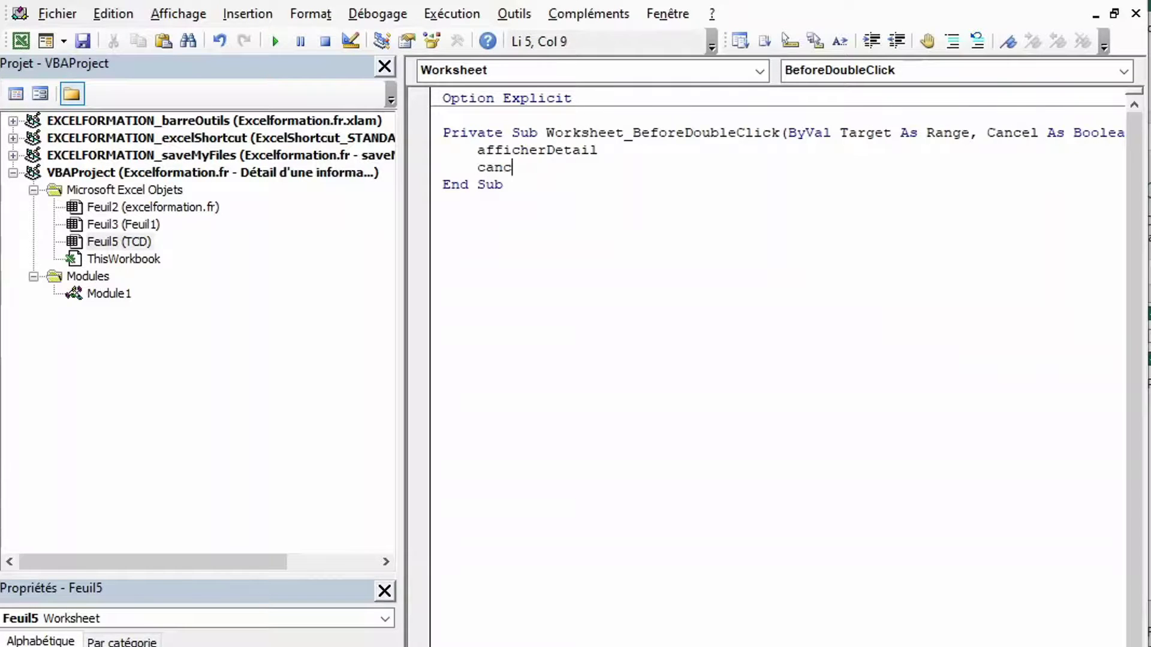
{"action": "type", "text": "= false"}
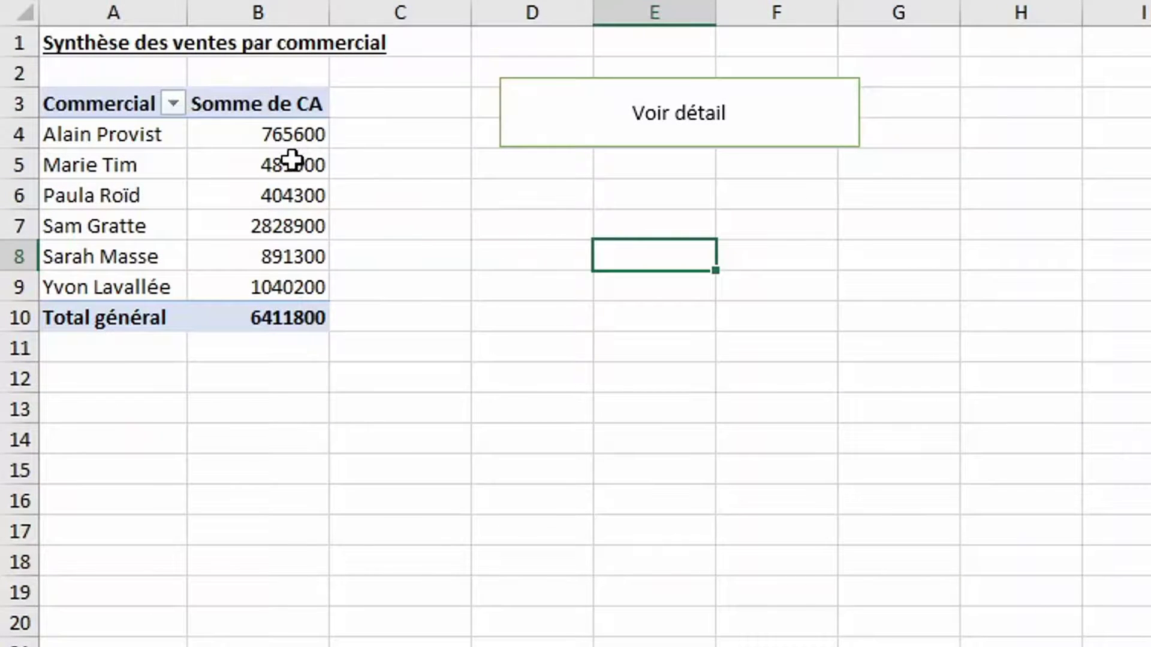
- Trigger the BeforeDoubleClick event on the Somme de CA value in cell B5 of the TCD sheet
{"action": "mouse_move", "coordinate": [290, 170]}
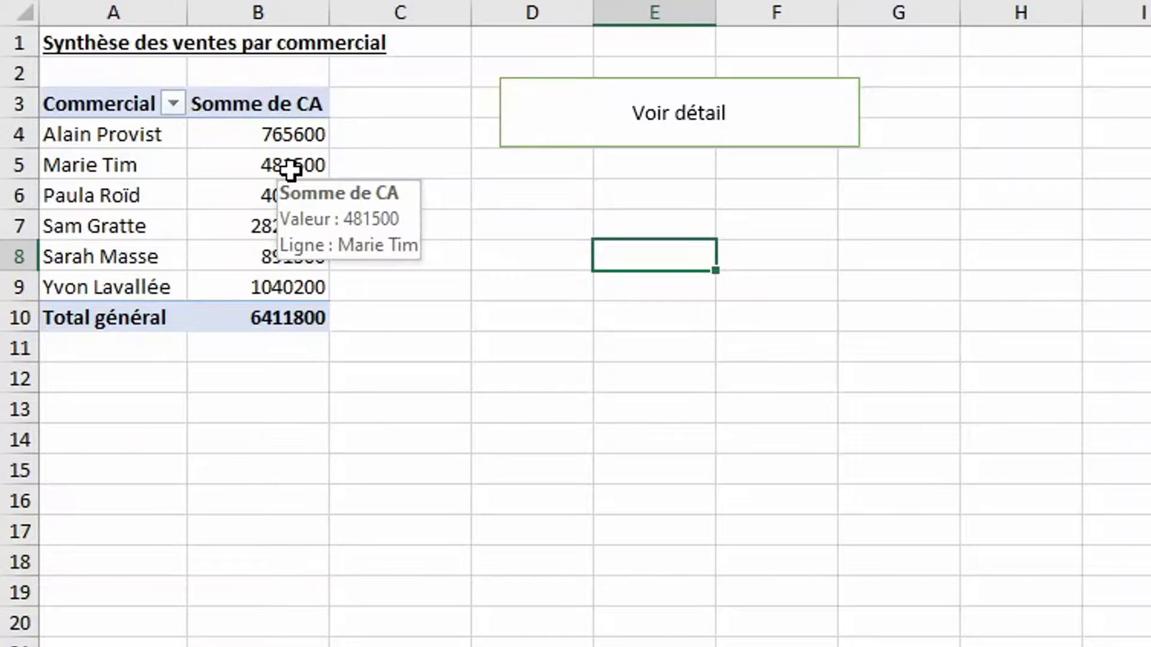
{"action": "double_click", "coordinate": [290, 170]}
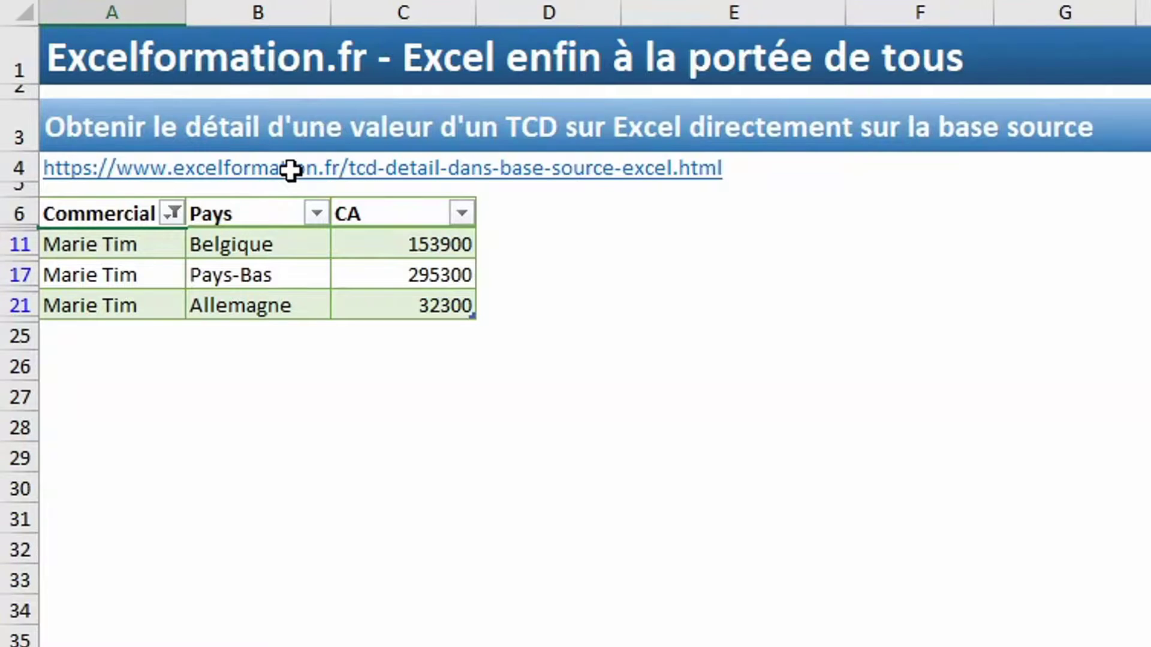